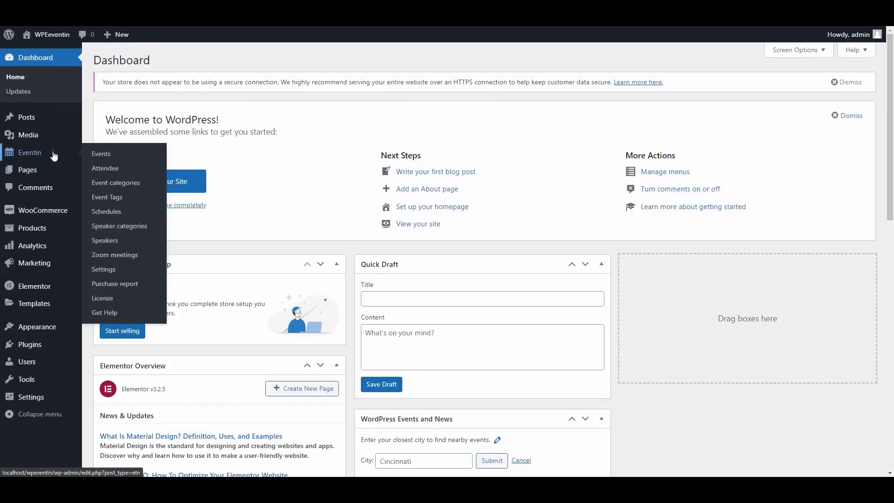
# Open the Eventin Settings page from the WordPress admin sidebar
pyautogui.click(111, 273)
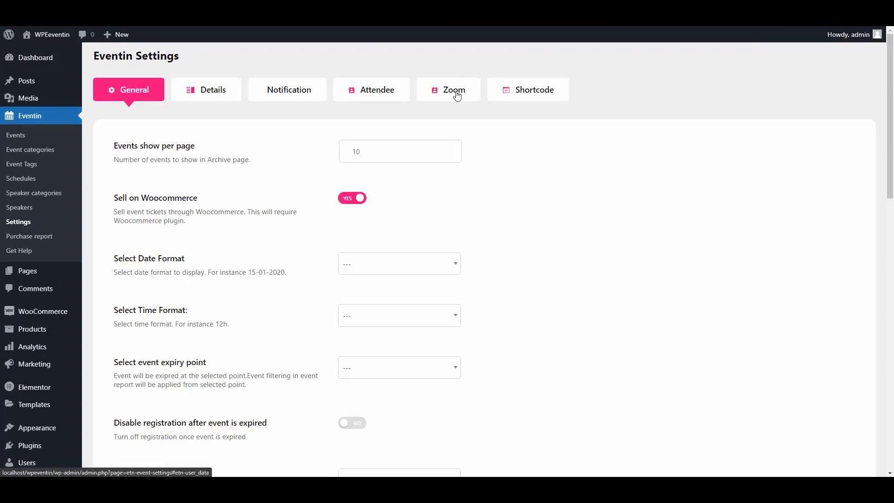
# Enable Zoom on Eventin's Zoom settings tab, revealing the Api key and Secret key fields
pyautogui.click(456, 95)
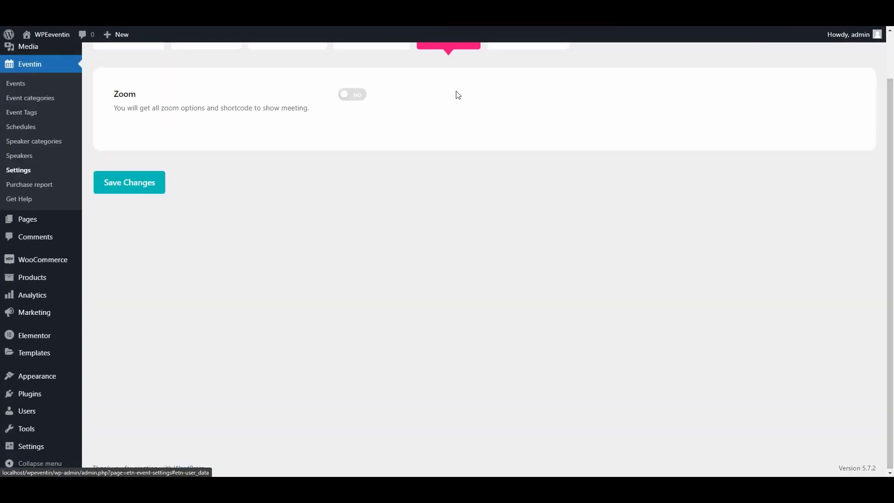
pyautogui.click(353, 147)
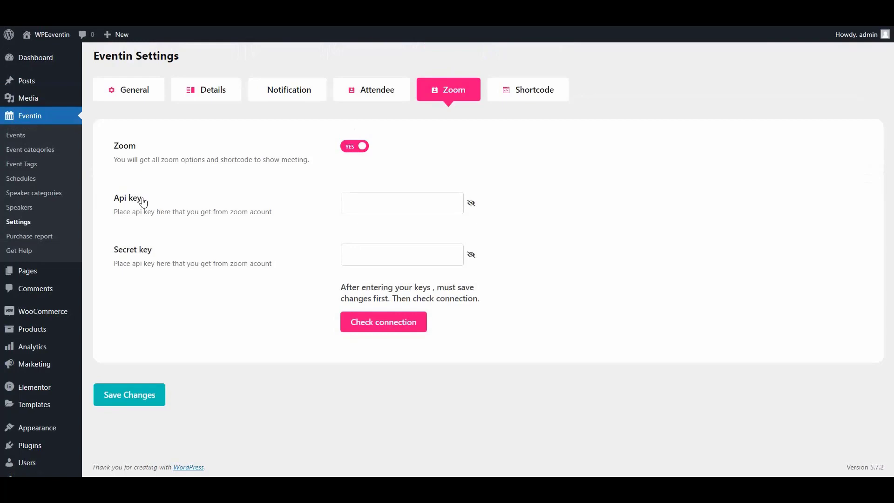
pyautogui.moveTo(142, 199); pyautogui.dragTo(110, 202)
pyautogui.moveTo(163, 251); pyautogui.dragTo(114, 253)
pyautogui.click(108, 260)
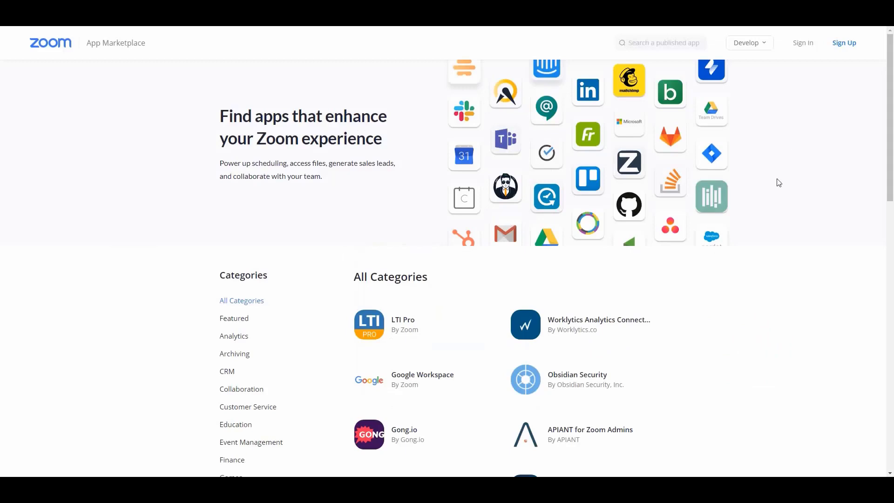
# Sign in to Zoom App Marketplace and open Develop > Build App, noting the JWT type
pyautogui.click(802, 43)
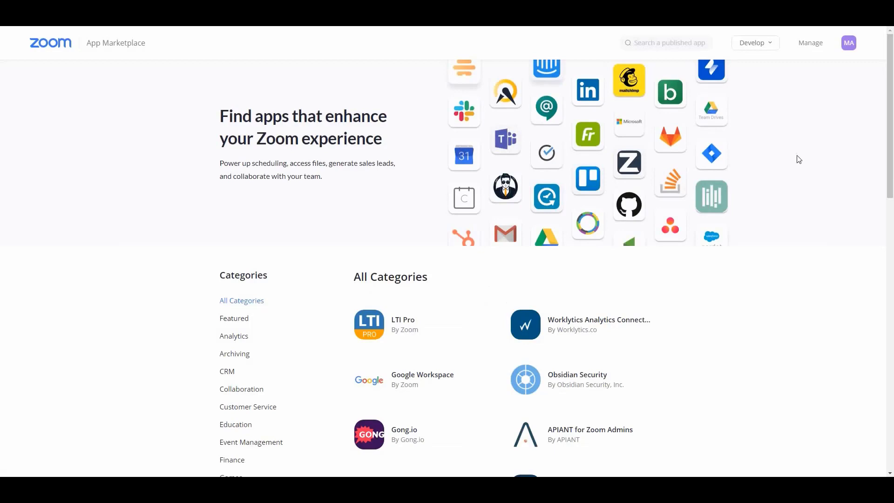
pyautogui.click(753, 49)
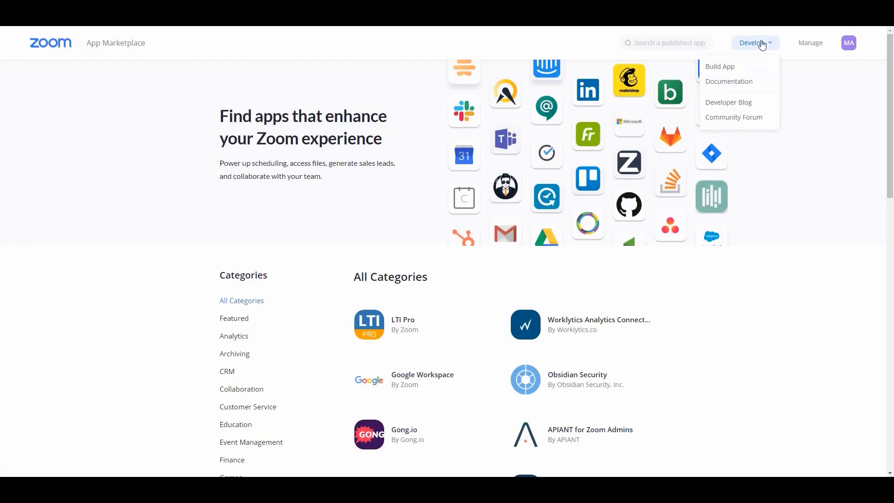
pyautogui.click(728, 70)
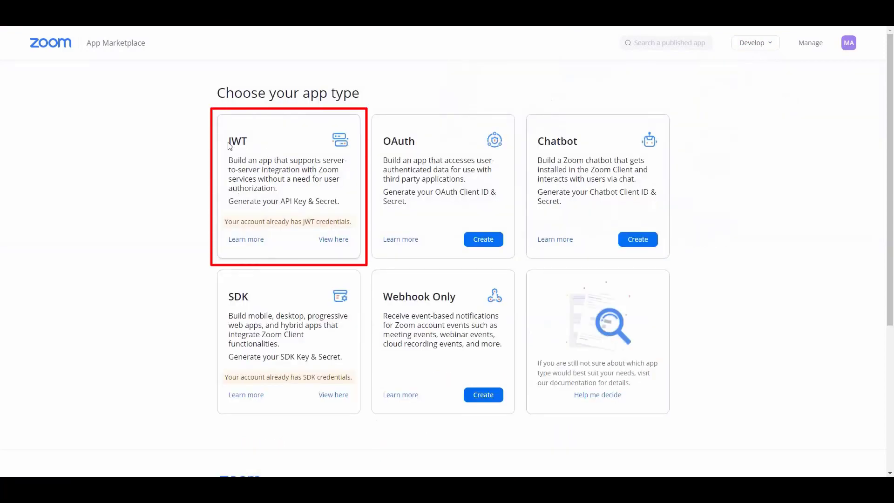
pyautogui.moveTo(228, 146); pyautogui.dragTo(248, 145)
# Copy the API Key from the existing WPeventin JWT app's App Credentials
pyautogui.click(271, 166)
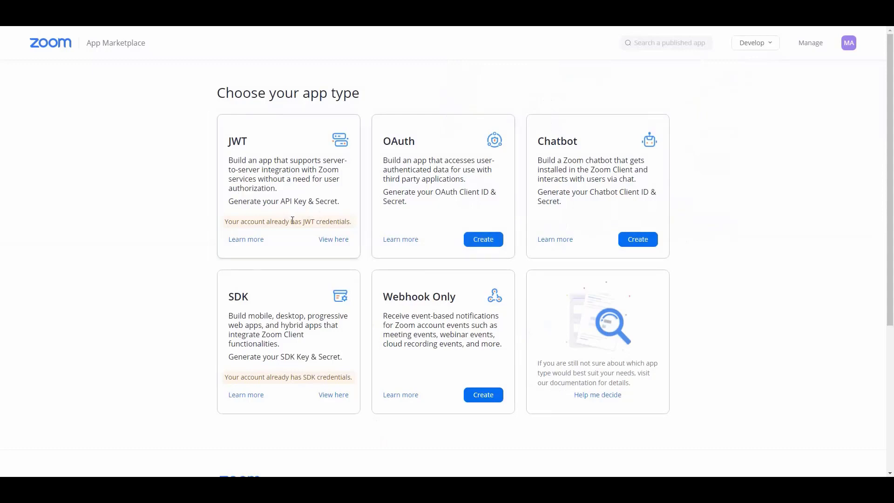
pyautogui.click(332, 241)
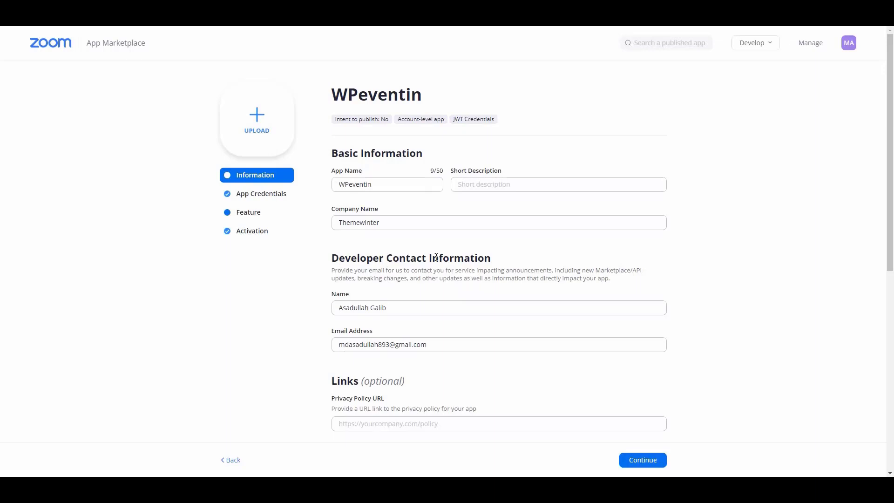
pyautogui.click(641, 461)
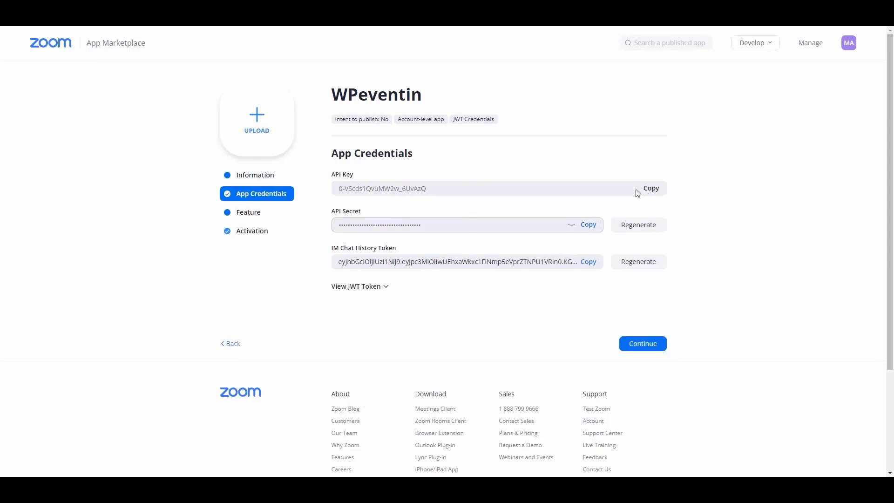
pyautogui.click(653, 189)
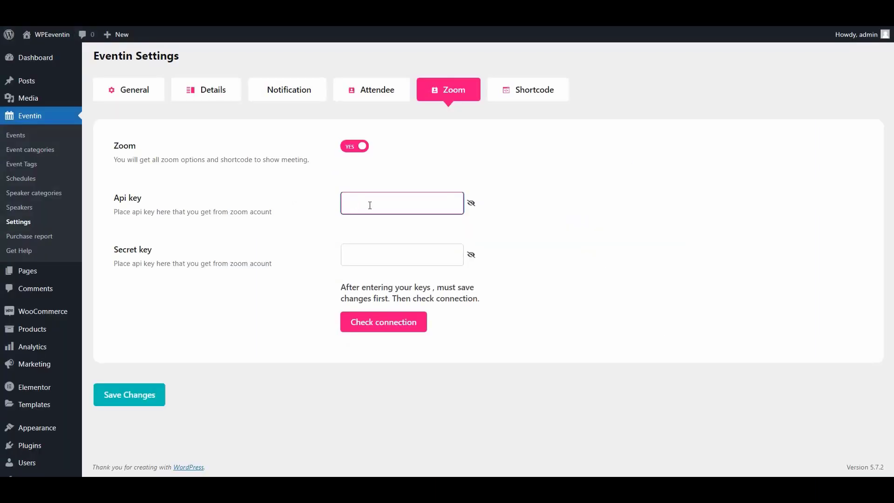
# Paste Zoom's API Key and API Secret into Eventin's Api key and Secret key fields
pyautogui.hotkey('ctrl', 'v')
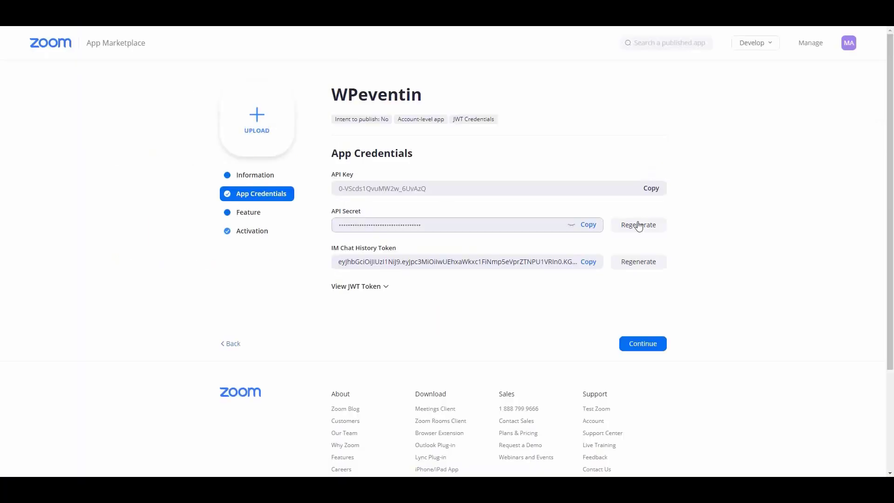
pyautogui.click(591, 226)
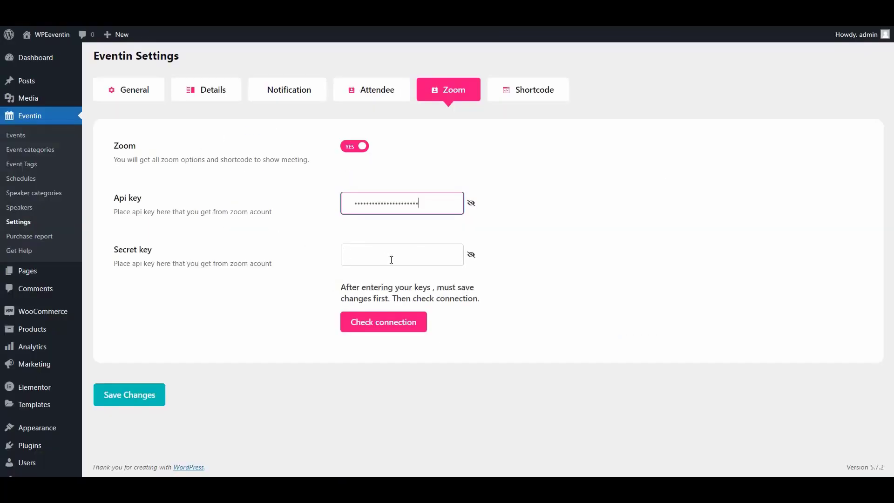
pyautogui.click(391, 260)
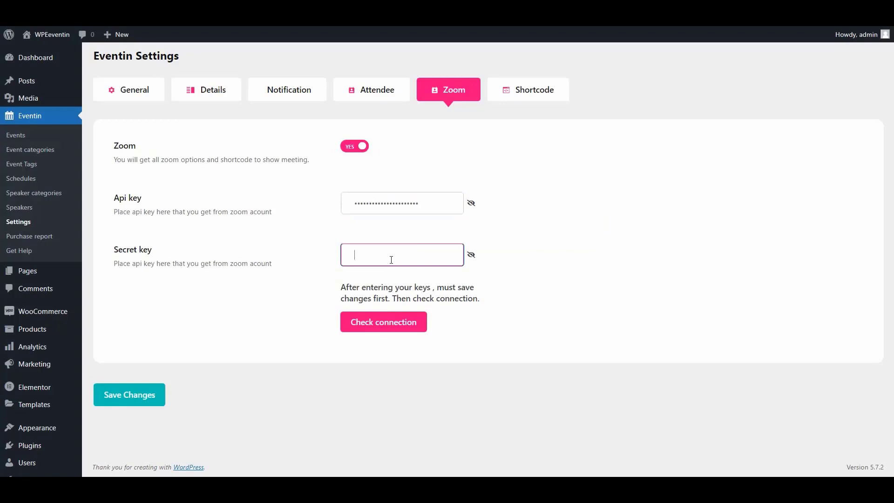
pyautogui.hotkey('ctrl', 'v')
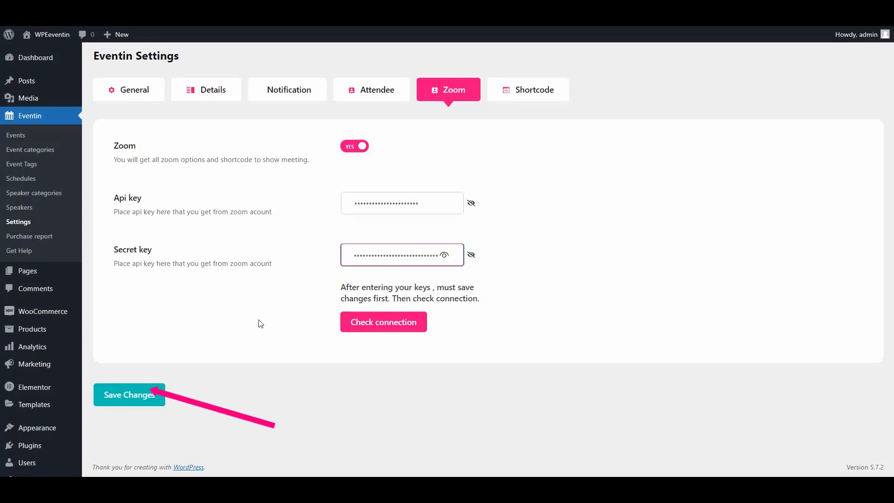
# Save the Zoom keys and confirm the Zoom API connection succeeds
pyautogui.click(140, 398)
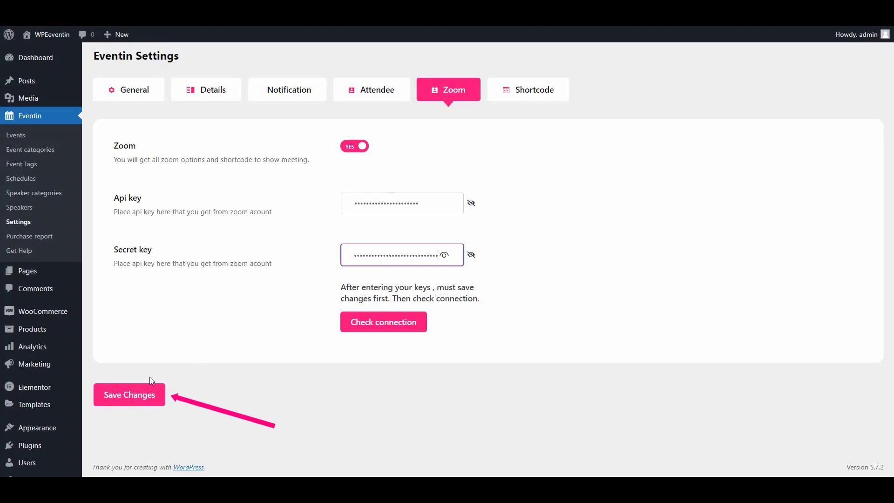
pyautogui.click(386, 325)
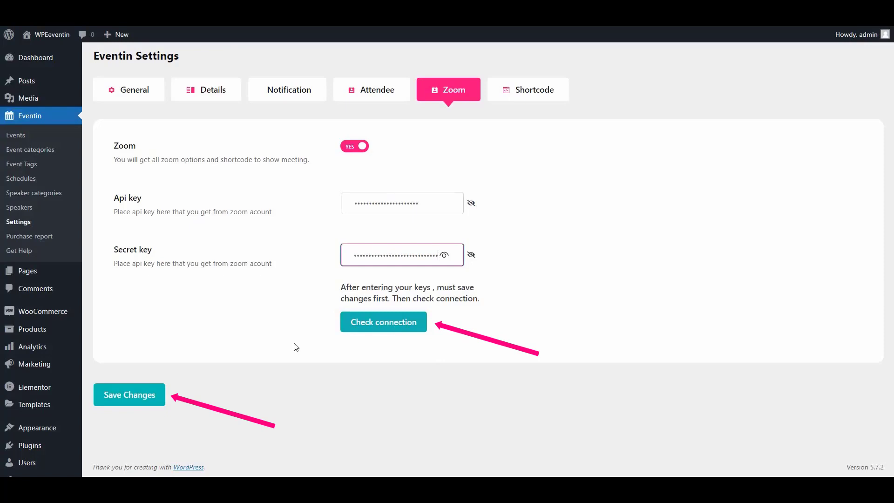
pyautogui.click(139, 399)
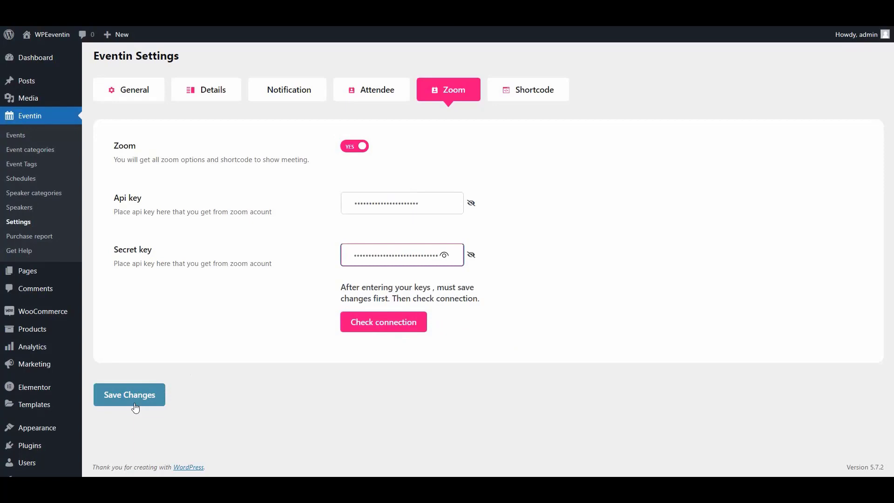
pyautogui.click(133, 404)
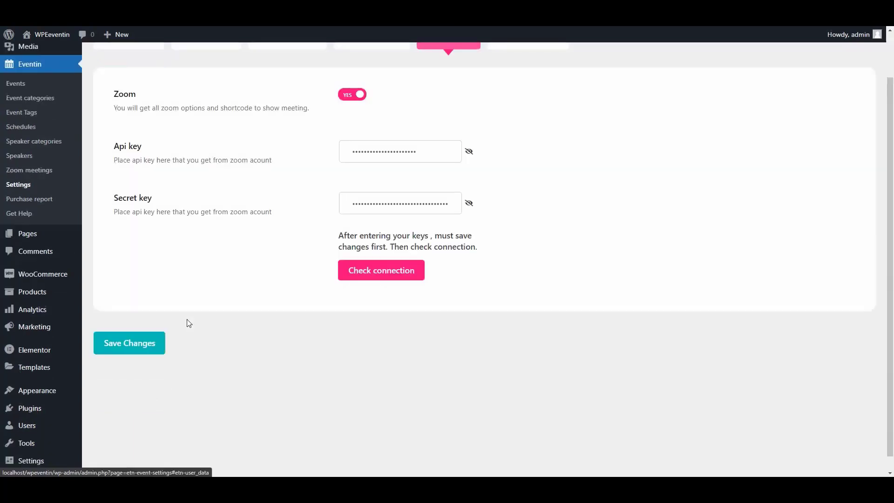
pyautogui.click(399, 275)
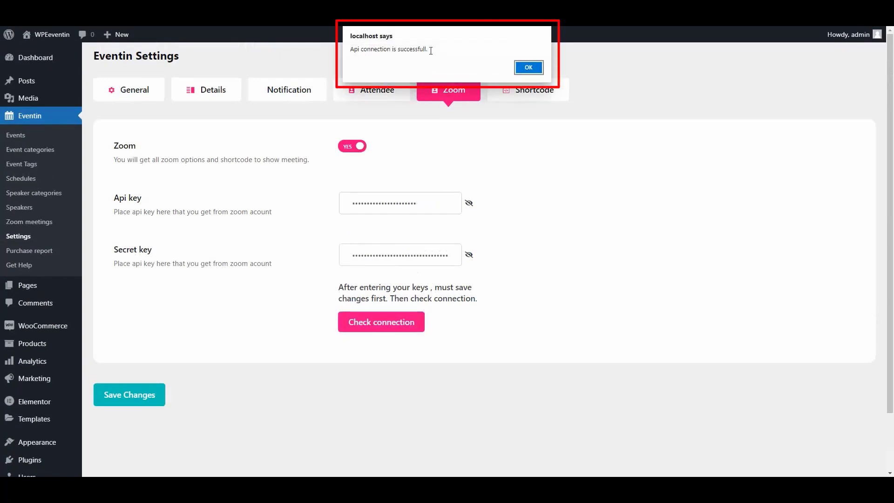
pyautogui.click(529, 67)
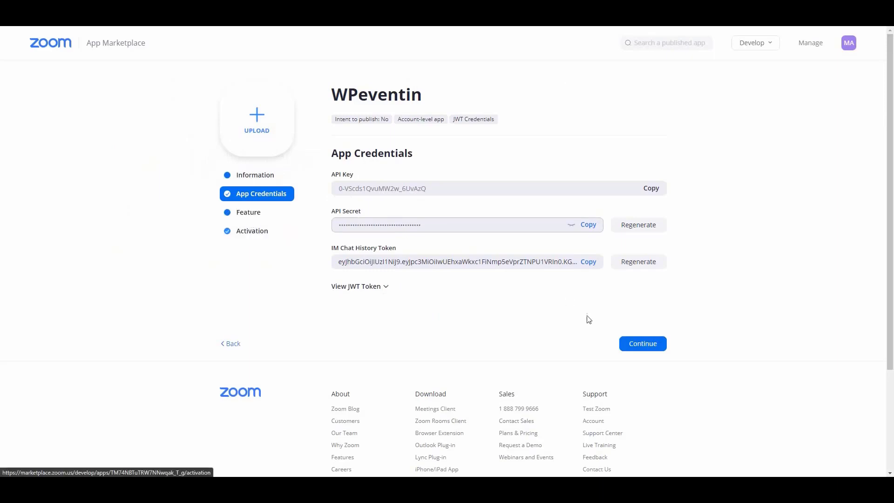
# Continue past Feature to Activation, confirming 'Your app is activated on the account'
pyautogui.click(644, 346)
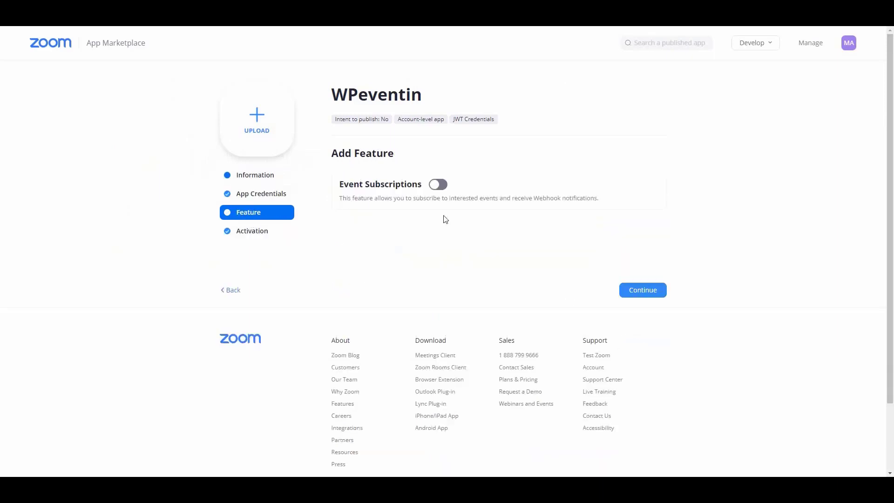
pyautogui.click(640, 295)
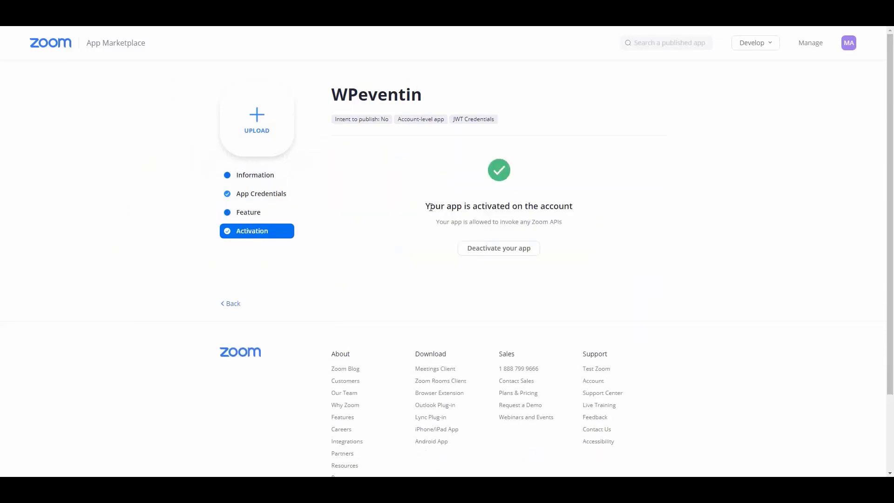
pyautogui.moveTo(428, 206); pyautogui.dragTo(570, 206)
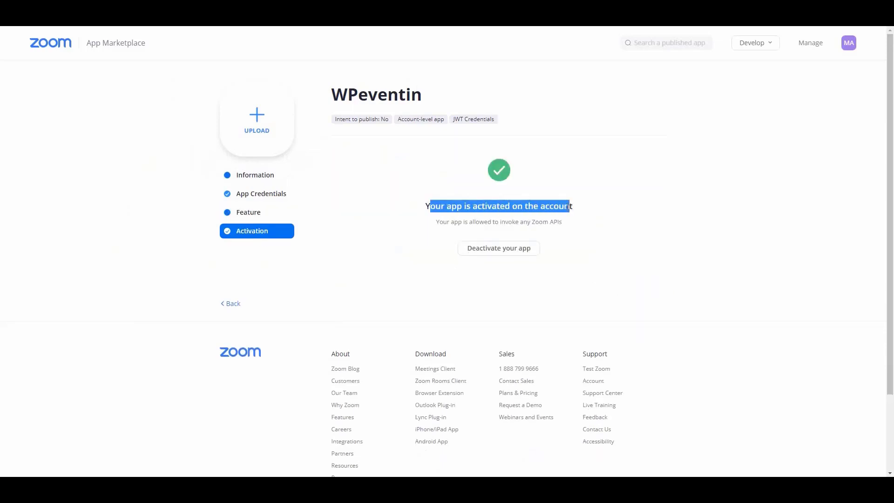
pyautogui.click(583, 211)
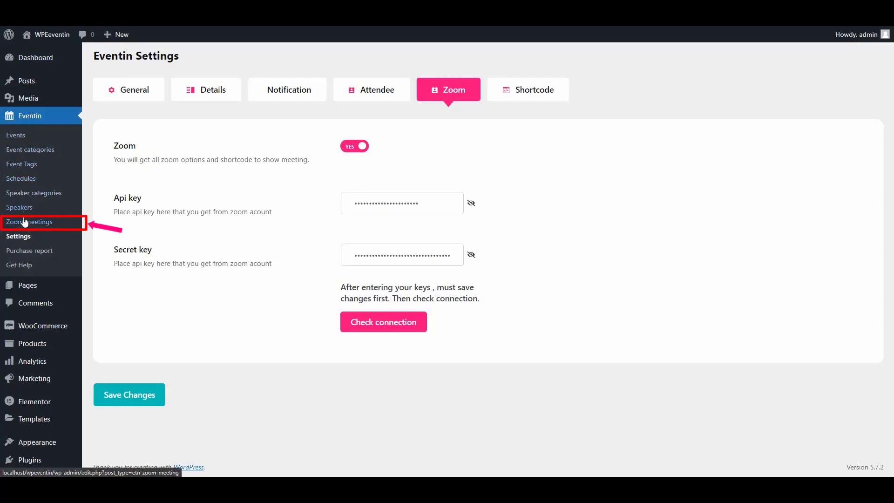
pyautogui.click(27, 222)
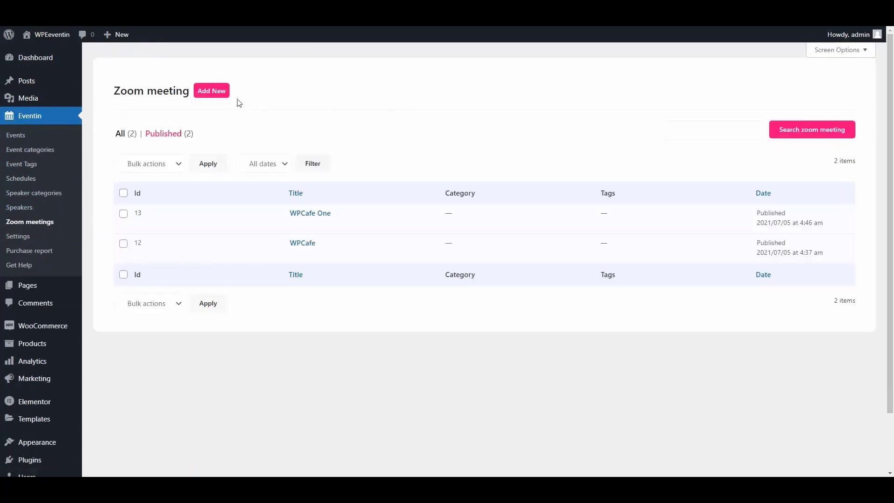
pyautogui.click(208, 92)
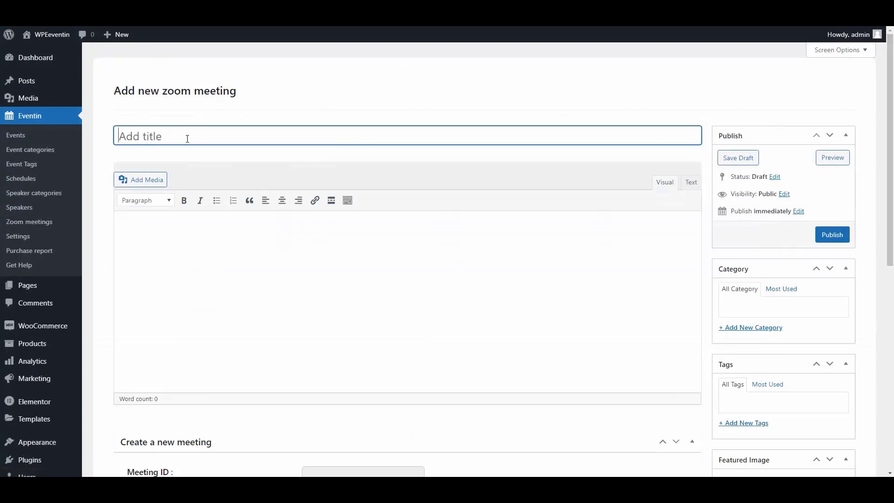
pyautogui.write('WPEeventin')
pyautogui.click(198, 247)
pyautogui.write('Event Details of')
pyautogui.scroll(-5, 369, 333)
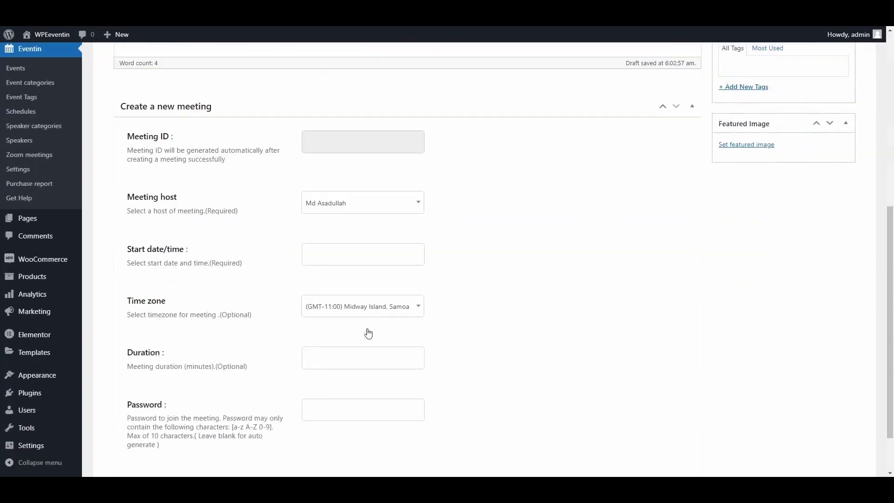
pyautogui.click(362, 254)
pyautogui.click(362, 297)
pyautogui.write('60')
pyautogui.click(332, 348)
pyautogui.write('12')
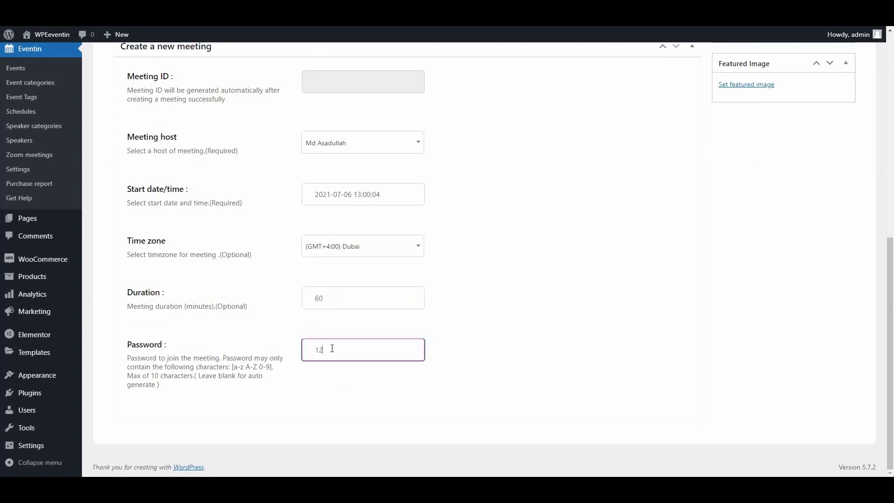
pyautogui.click(836, 235)
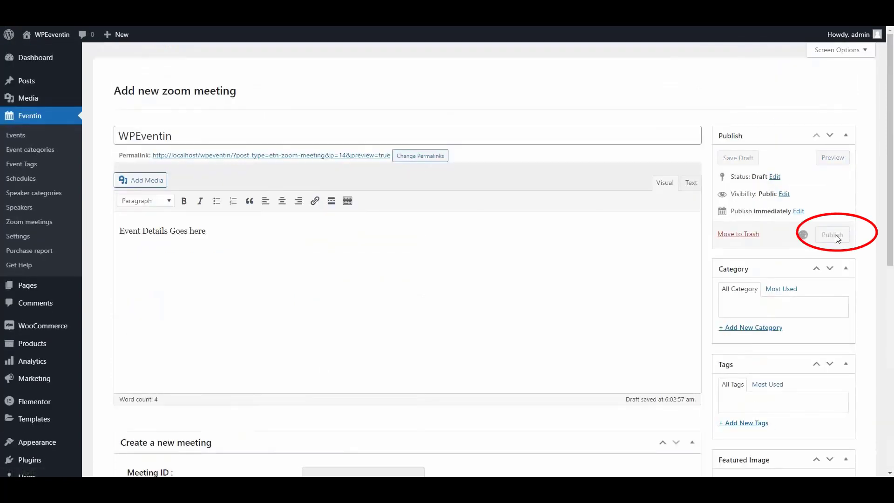
pyautogui.scroll(-3, 577, 249)
pyautogui.scroll(-4, 575, 250)
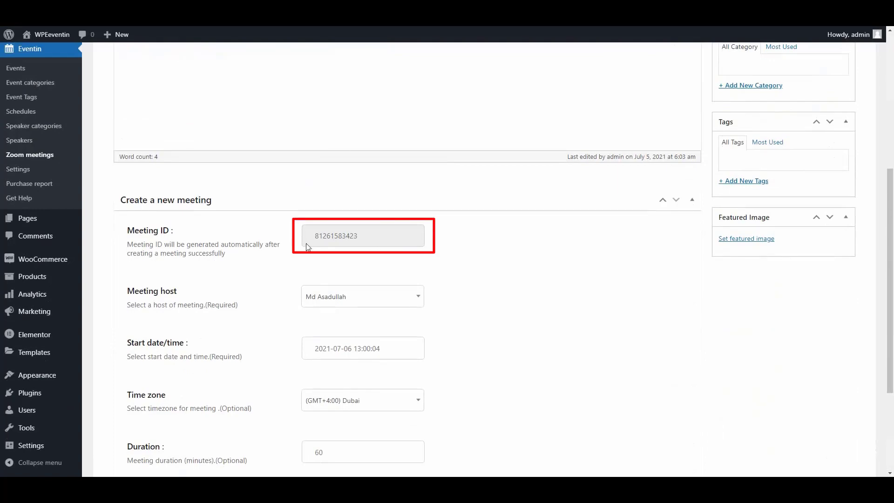
pyautogui.scroll(-3, 346, 243)
pyautogui.scroll(6, 346, 244)
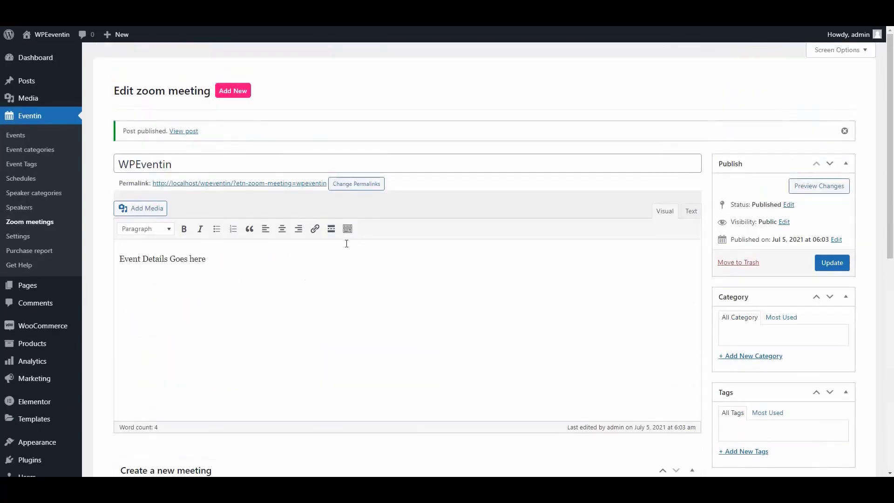
pyautogui.scroll(-3, 336, 281)
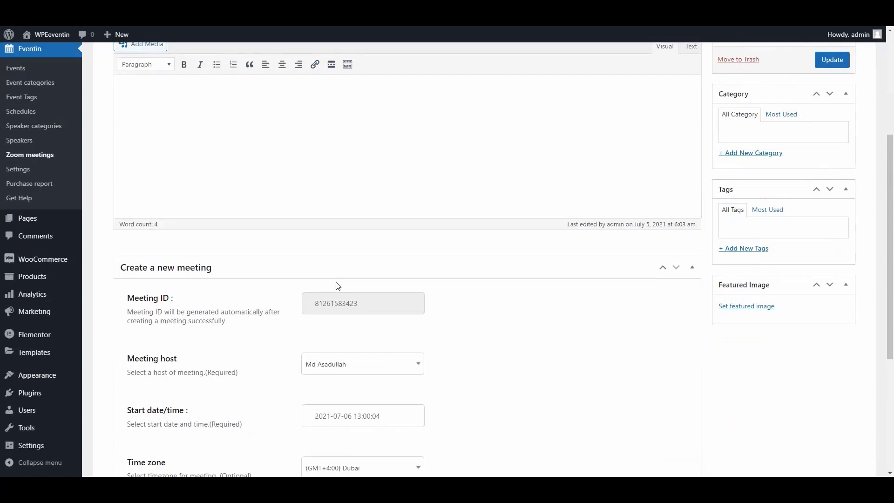
pyautogui.scroll(3, 336, 284)
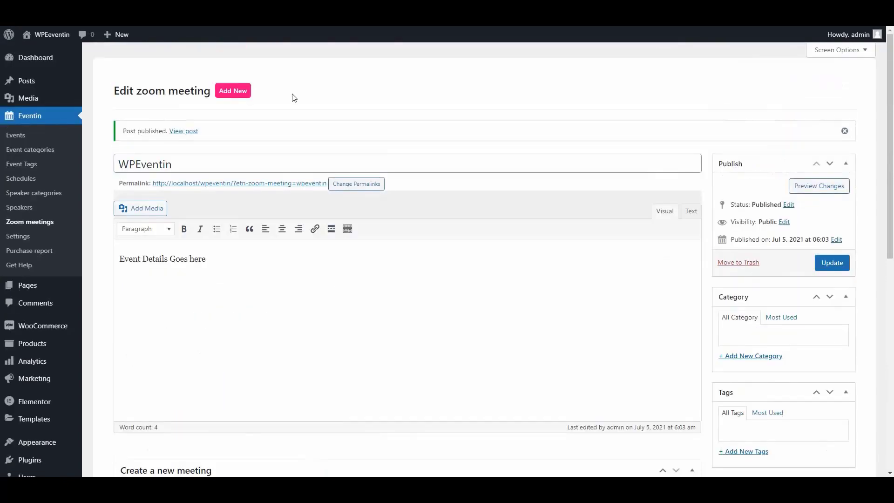
pyautogui.scroll(-6, 356, 231)
pyautogui.scroll(3, 348, 180)
pyautogui.scroll(3, 348, 180)
# Generate and copy the Zoom Meeting shortcode for WPEventin from Eventin's Shortcode settings
pyautogui.click(25, 237)
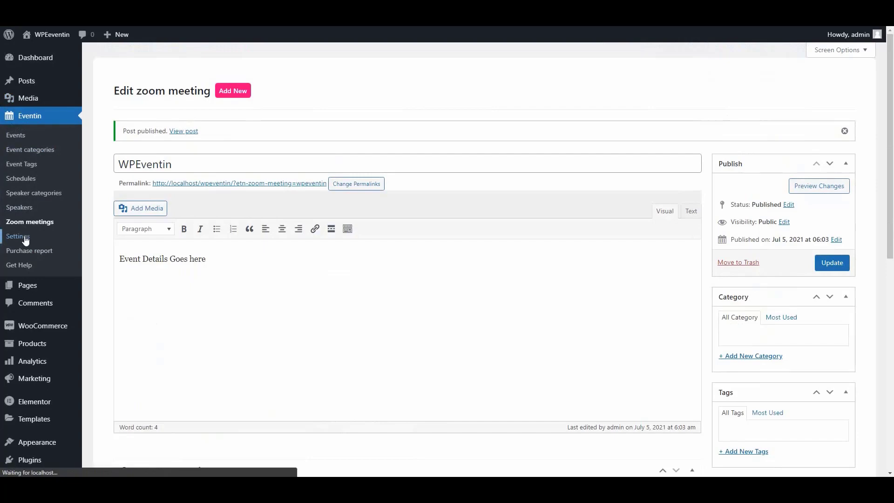
pyautogui.click(523, 98)
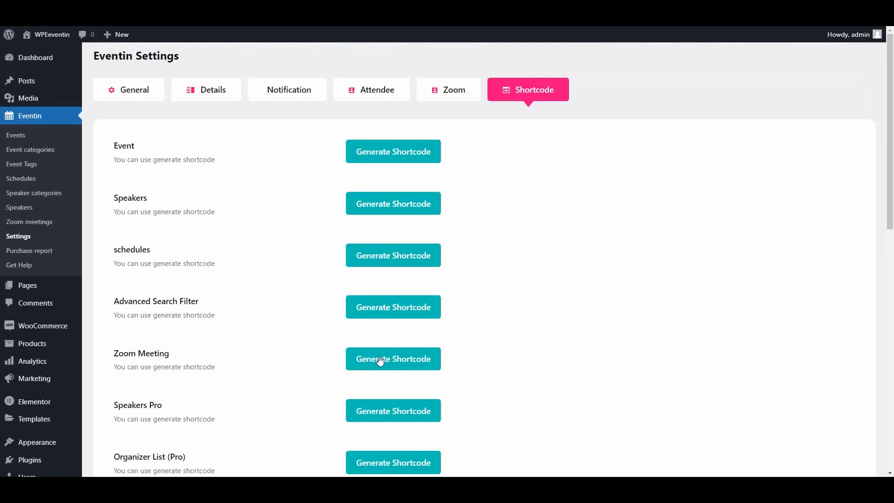
pyautogui.click(379, 359)
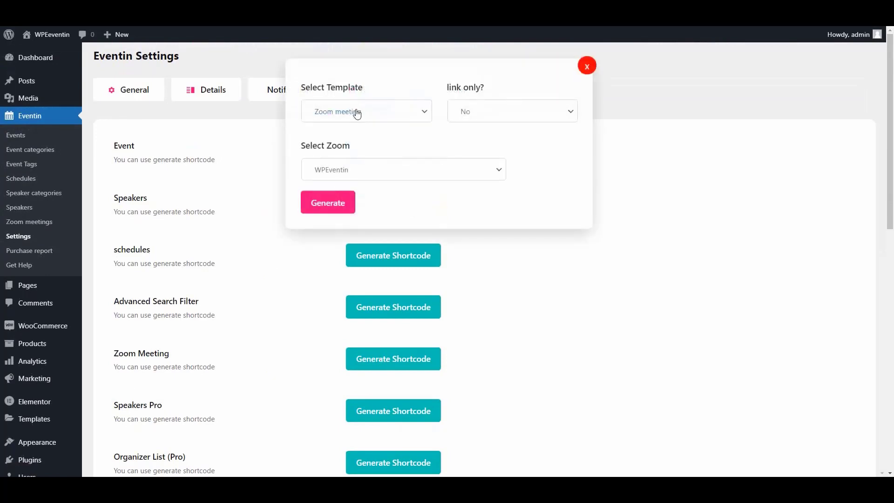
pyautogui.click(323, 212)
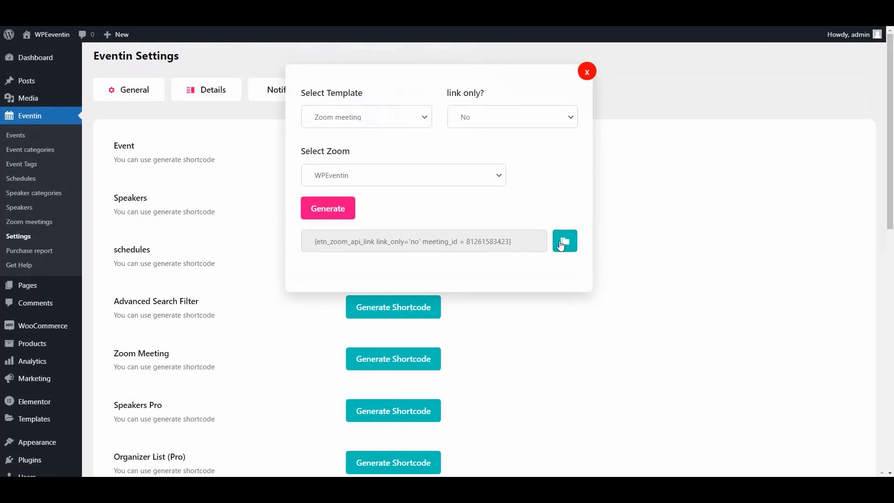
pyautogui.click(566, 243)
pyautogui.moveTo(27, 285)
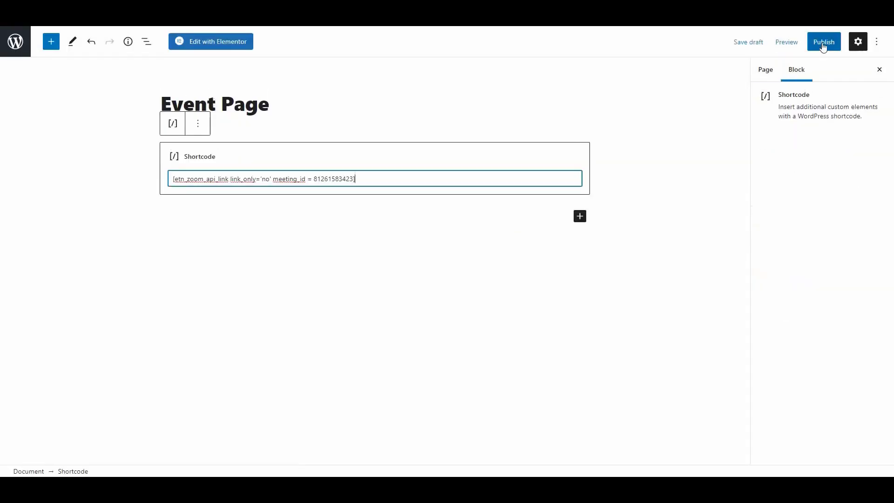
# Publish the Event Page containing the meeting shortcode and open it in Elementor
pyautogui.click(824, 41)
pyautogui.click(794, 152)
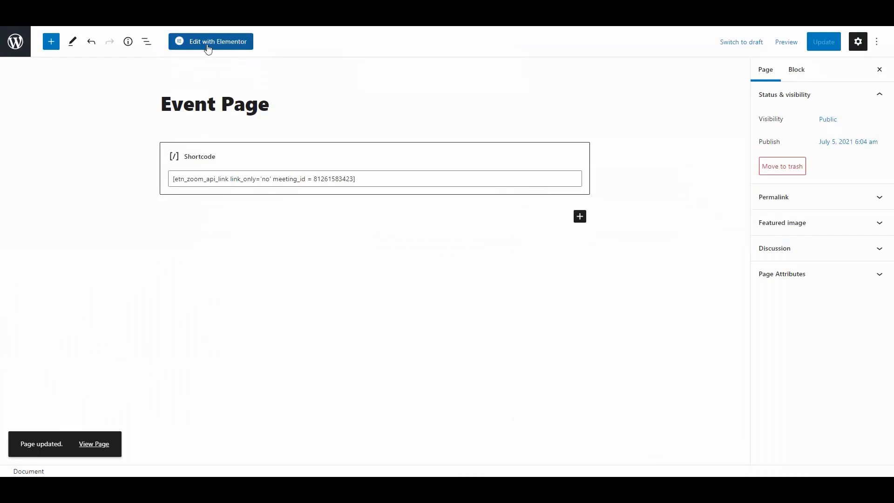
pyautogui.click(207, 48)
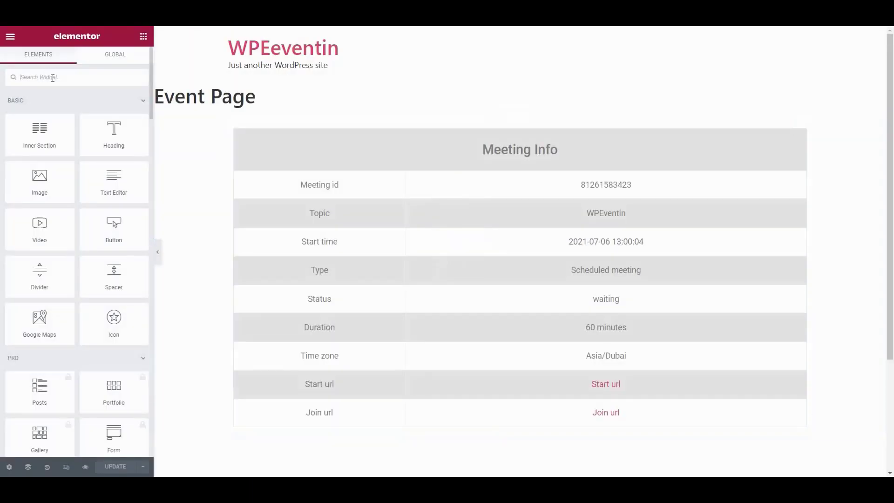
# Place the Eventin zoom widget above Meeting Info and update the Event Page
pyautogui.click(52, 78)
pyautogui.write('zoom')
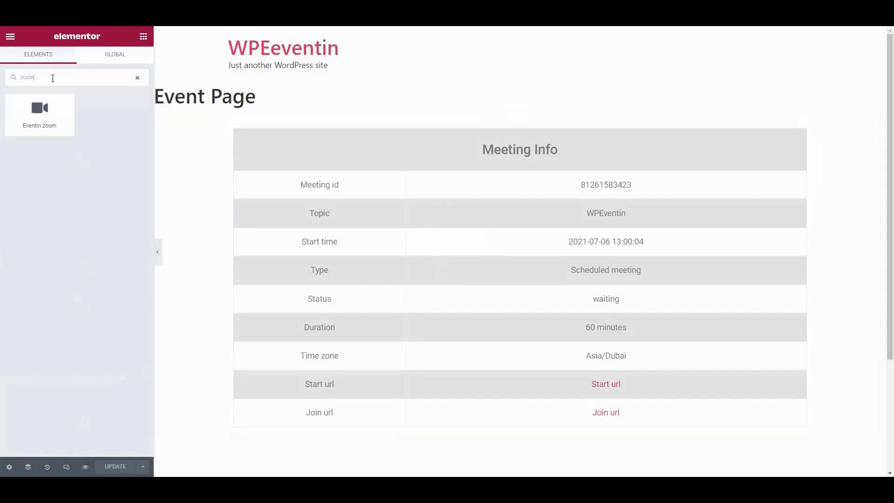
pyautogui.moveTo(41, 117); pyautogui.dragTo(473, 126)
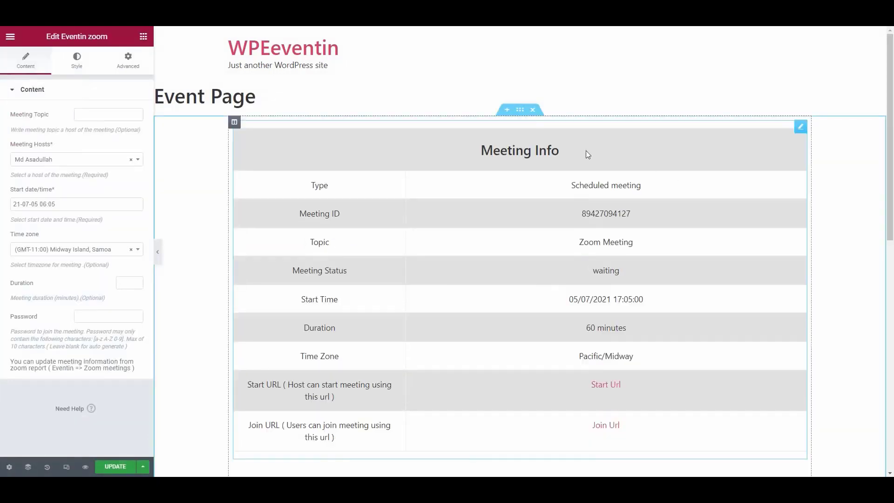
pyautogui.scroll(-1, 491, 148)
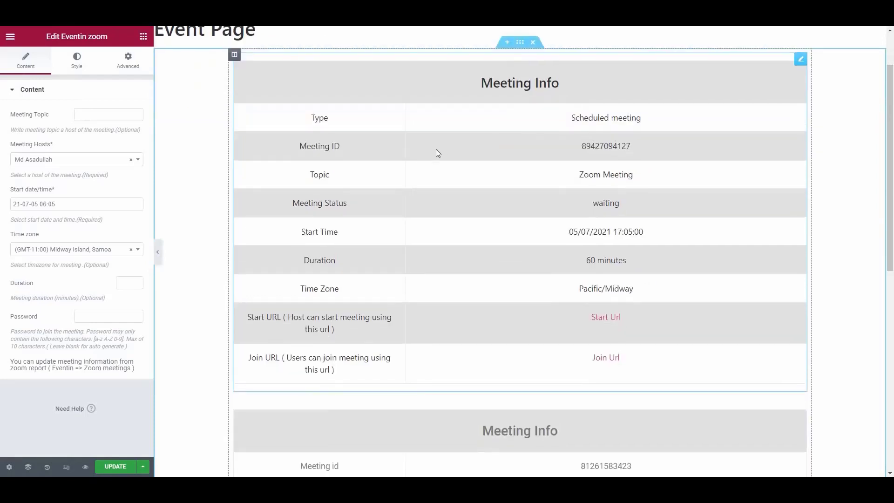
pyautogui.click(116, 467)
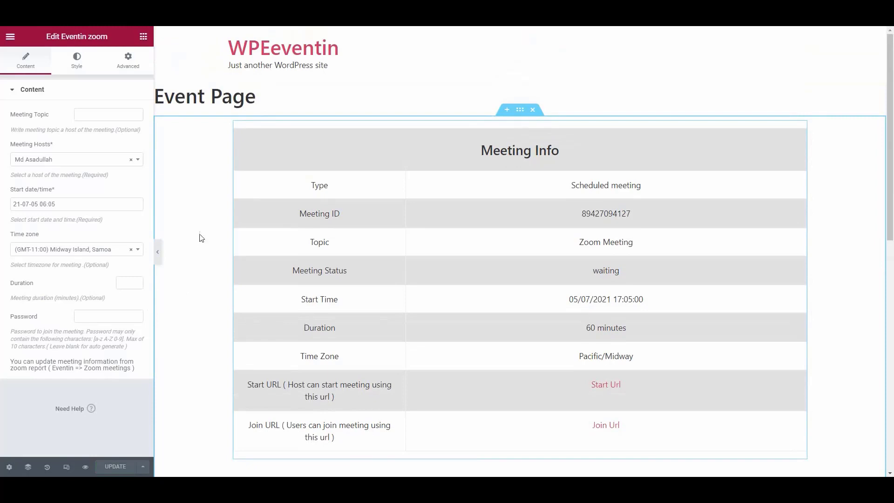
pyautogui.click(200, 242)
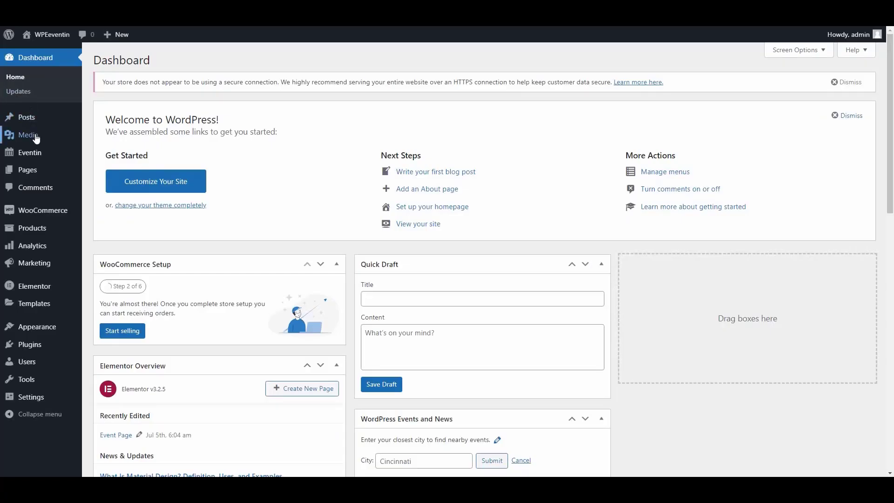
# Create a new Eventin event from the empty Events list
pyautogui.click(106, 156)
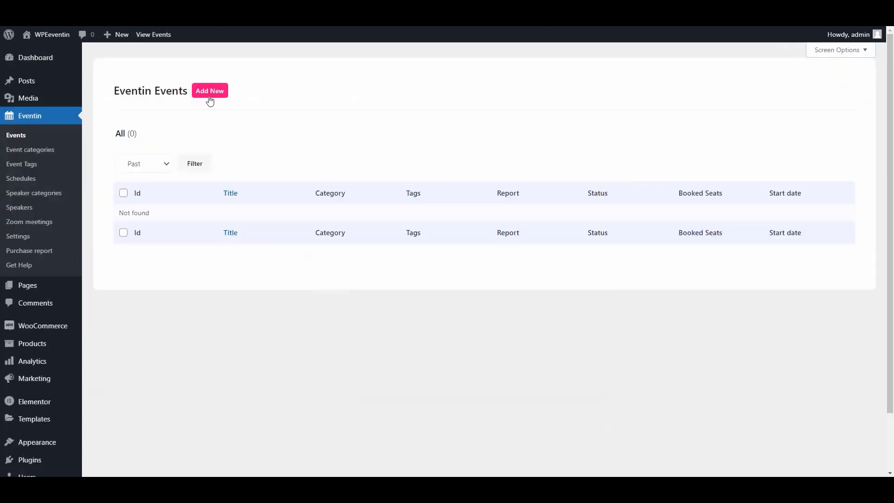
pyautogui.click(209, 95)
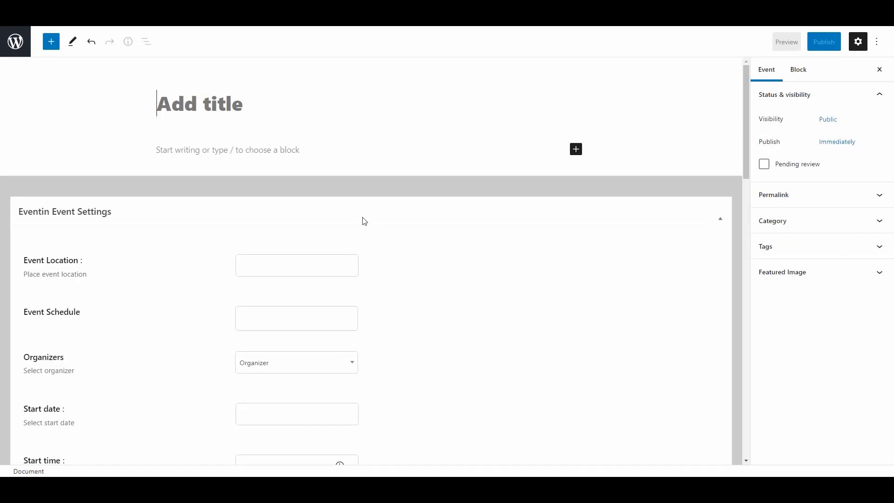
pyautogui.scroll(-1, 395, 285)
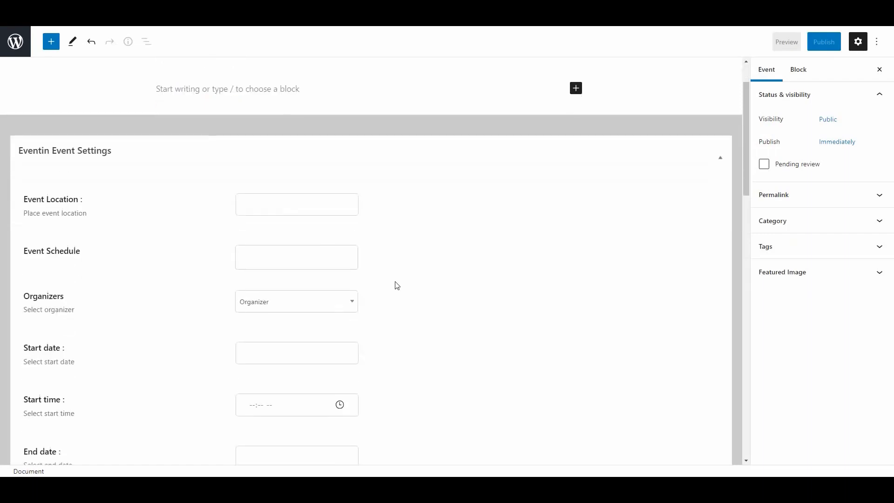
pyautogui.scroll(-1, 396, 286)
pyautogui.scroll(2, 395, 285)
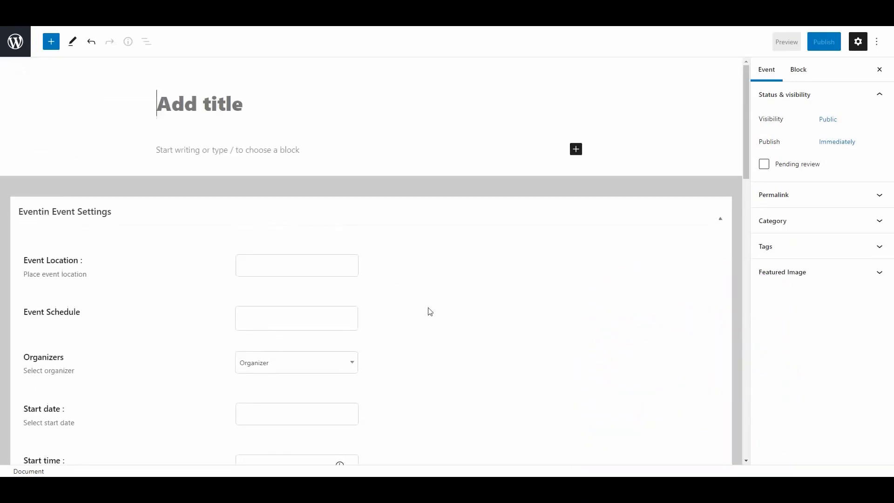
pyautogui.scroll(-3, 429, 312)
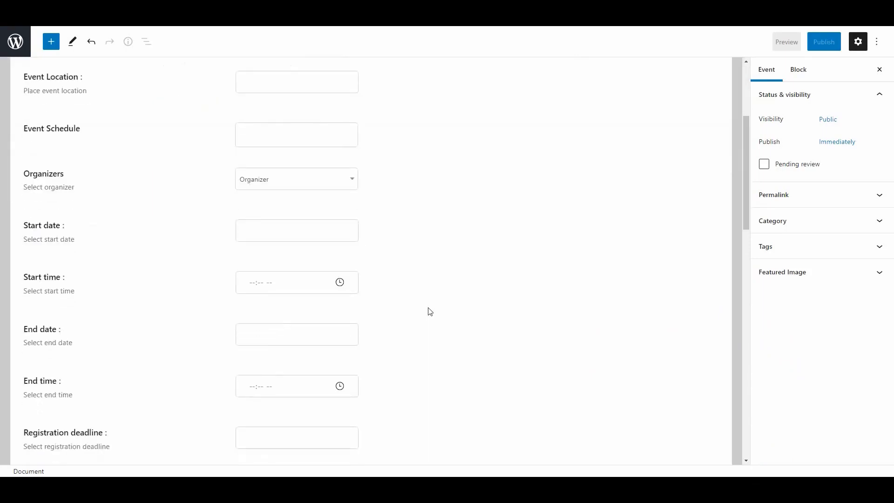
pyautogui.scroll(-2, 428, 312)
pyautogui.scroll(-3, 428, 312)
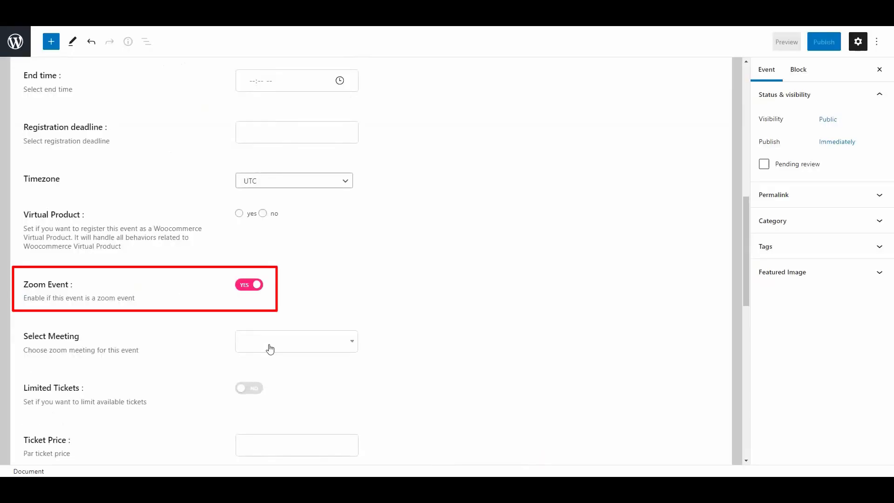
# Choose WPEventin as the event's Zoom meeting
pyautogui.click(270, 349)
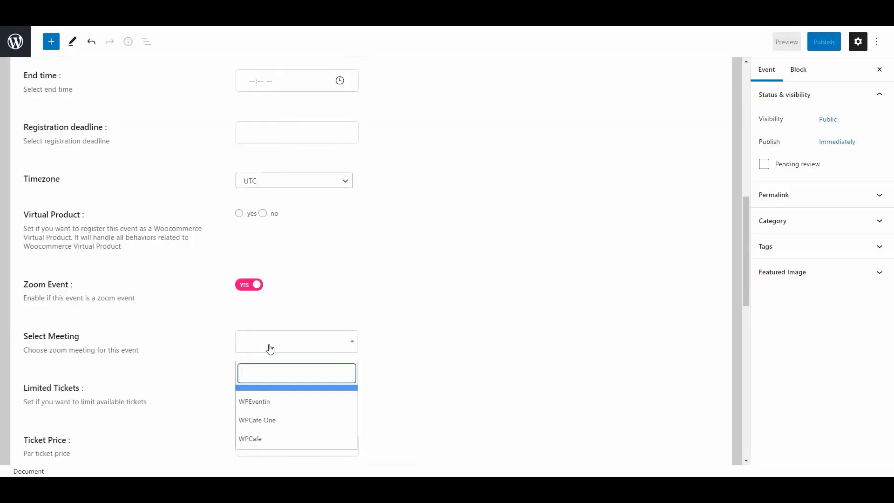
pyautogui.click(263, 408)
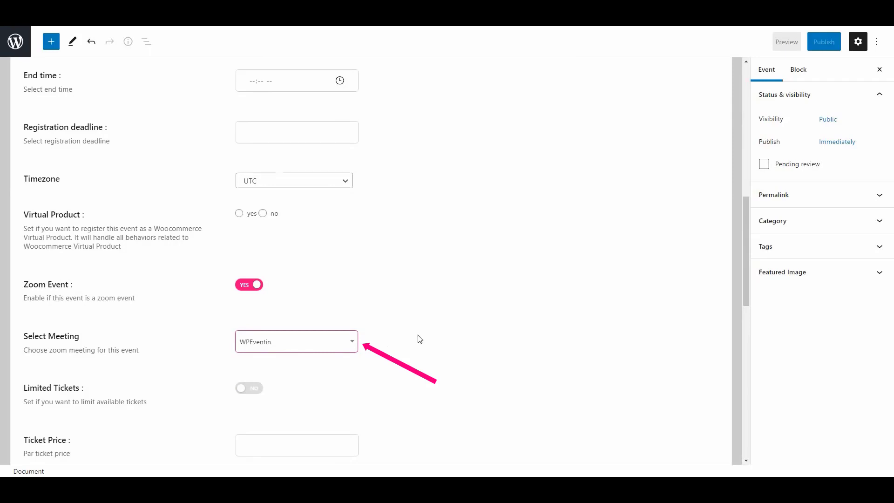
pyautogui.scroll(5, 417, 299)
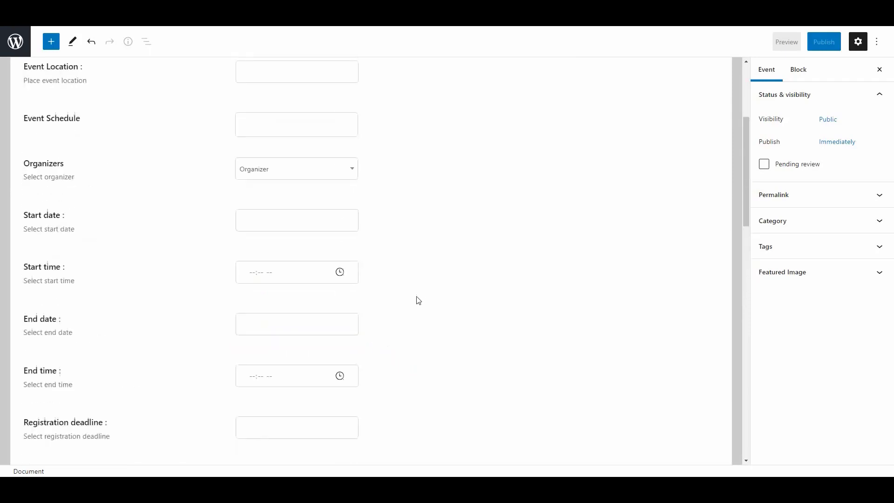
pyautogui.scroll(3, 392, 264)
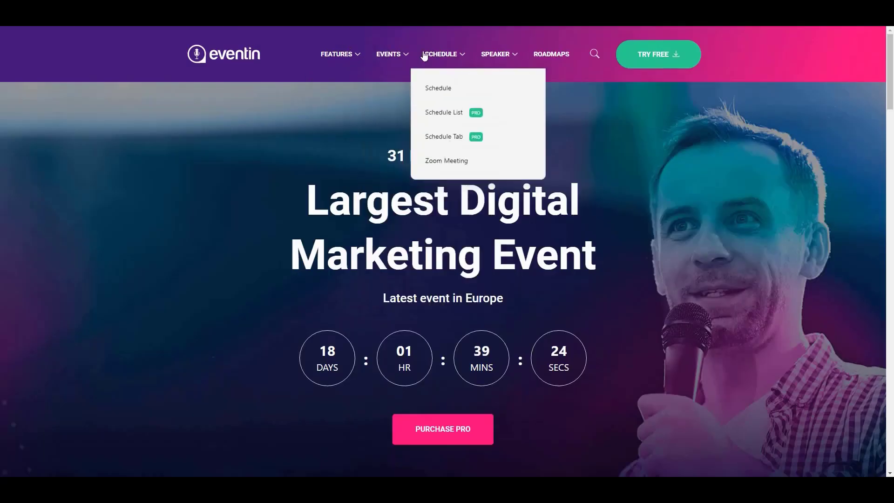
pyautogui.moveTo(392, 53)
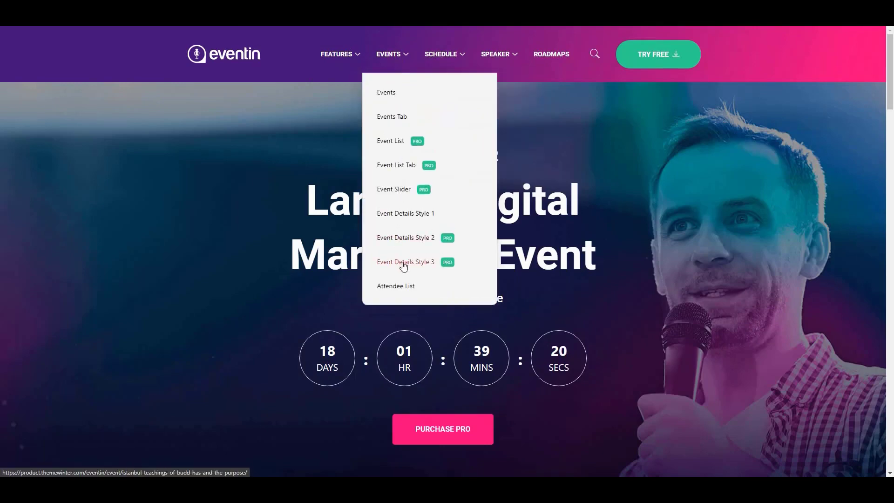
# Open the Event Details Style 3 France Pavilion event, noting the Zoom email note, and add one ticket
pyautogui.click(403, 266)
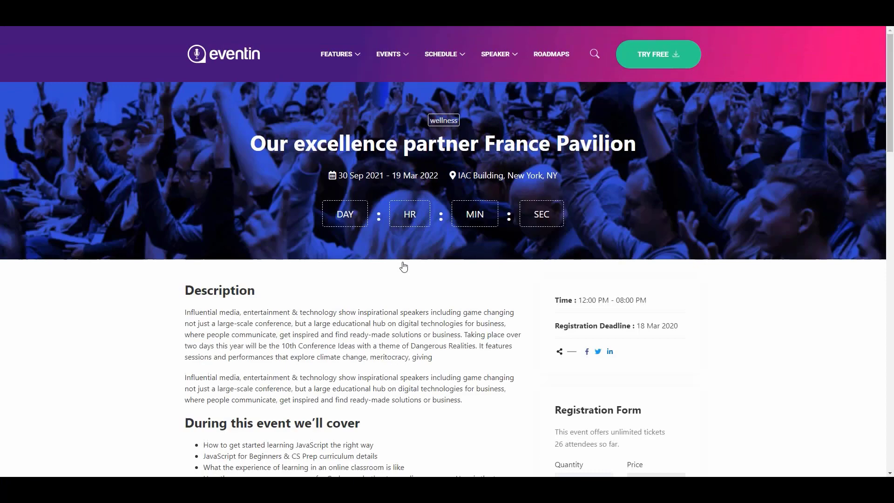
pyautogui.scroll(-2, 403, 266)
pyautogui.scroll(-2, 403, 266)
pyautogui.scroll(1, 347, 167)
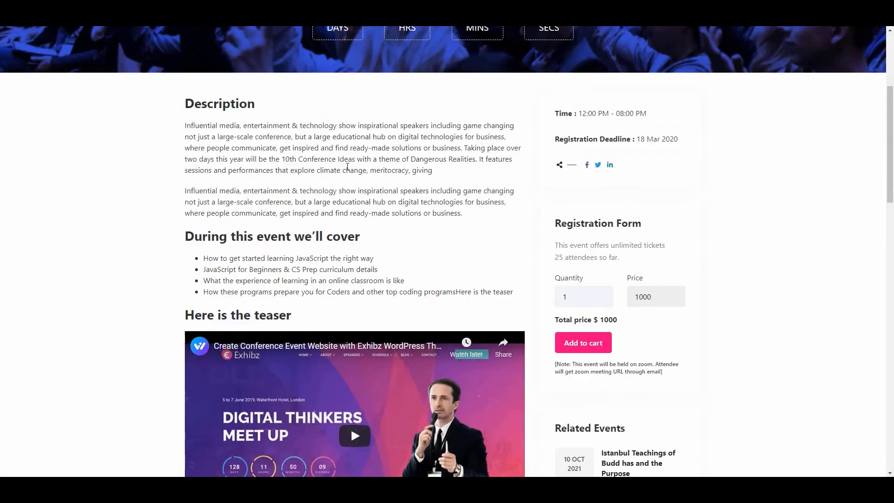
pyautogui.scroll(-1, 348, 168)
pyautogui.scroll(-2, 347, 167)
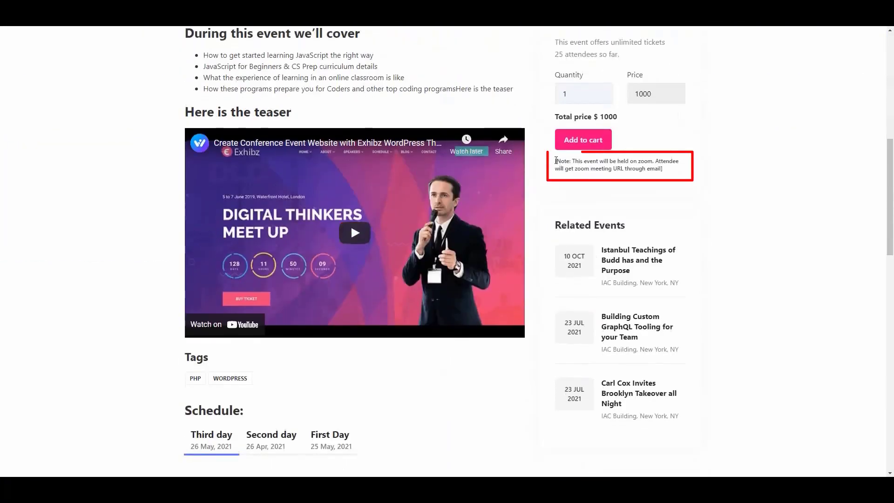
pyautogui.moveTo(556, 161); pyautogui.dragTo(654, 170)
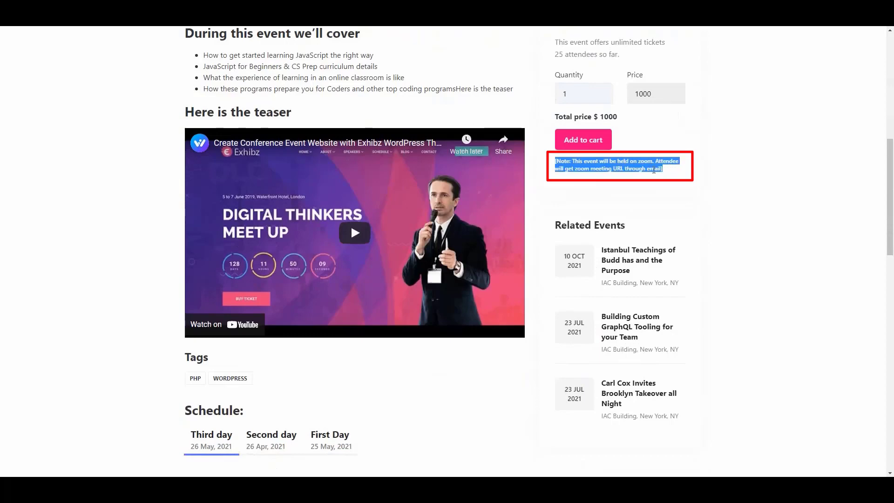
pyautogui.click(629, 170)
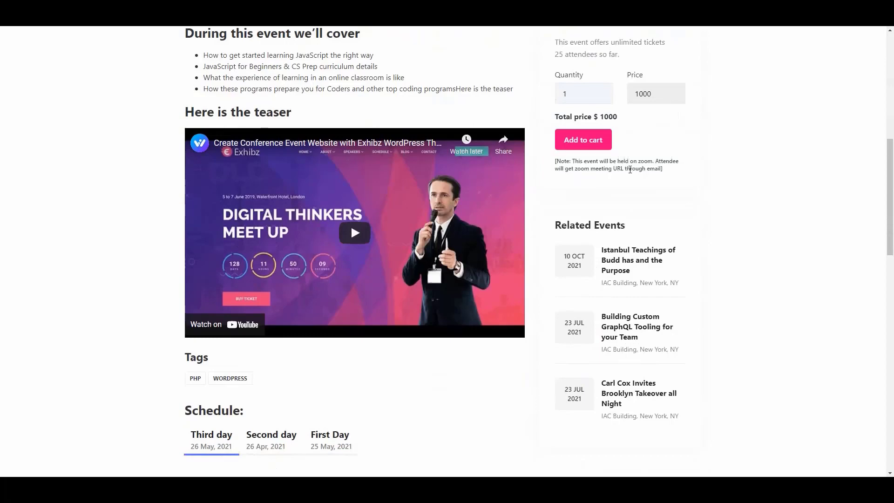
pyautogui.scroll(2, 701, 272)
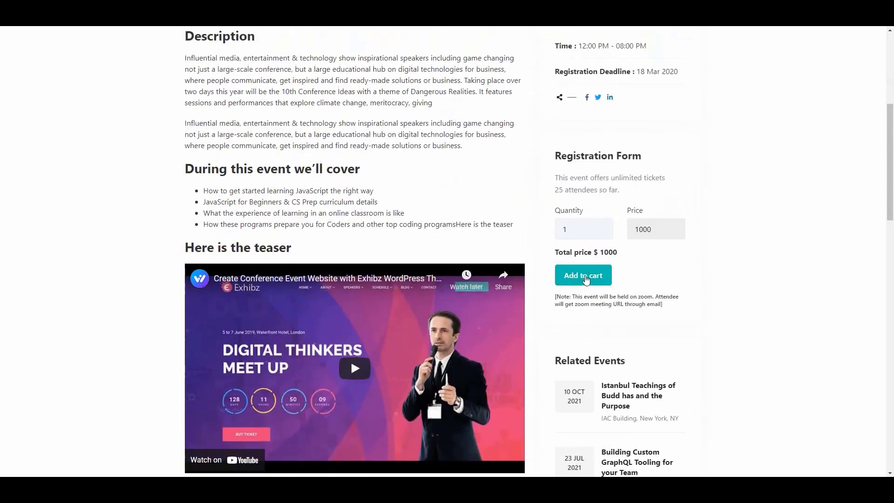
pyautogui.click(586, 280)
# Enter the attendee's address and age and confirm the attendee details
pyautogui.click(418, 178)
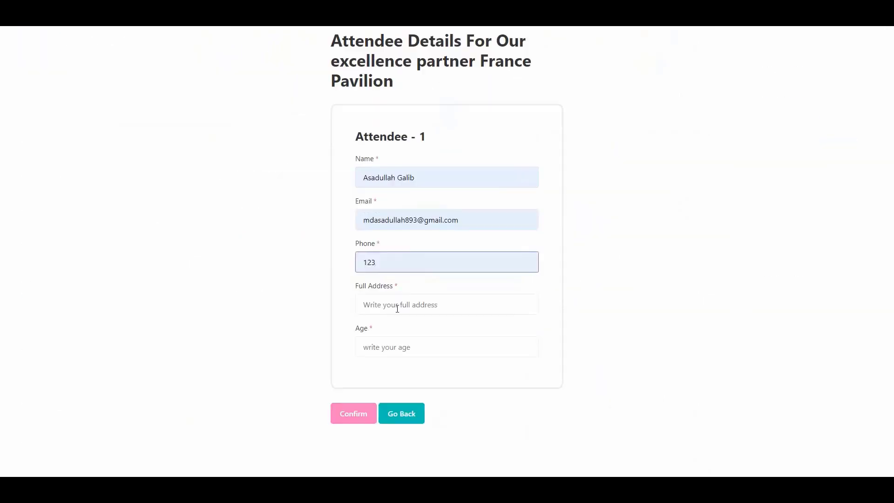
pyautogui.click(398, 305)
pyautogui.write('Dubai')
pyautogui.click(398, 346)
pyautogui.write('2')
pyautogui.click(354, 414)
# Check out with billing country, address, city, postcode and phone, then download the PDF invoice
pyautogui.click(854, 94)
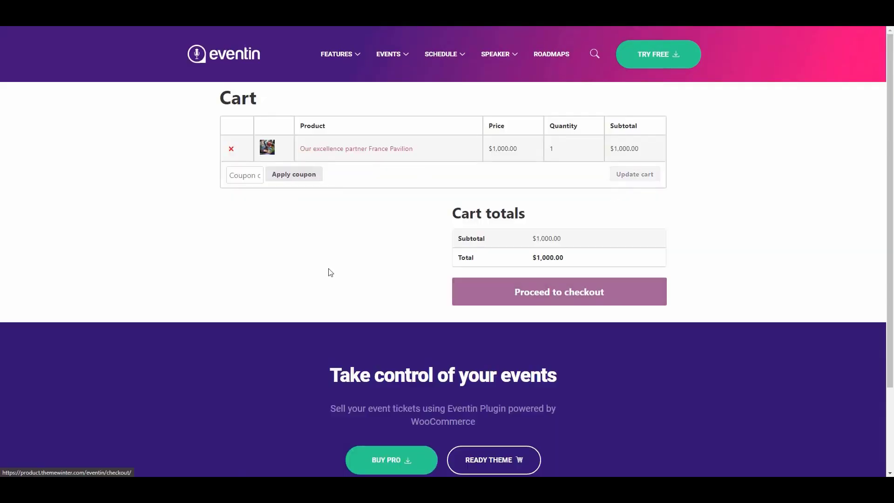
pyautogui.click(559, 292)
pyautogui.click(326, 285)
pyautogui.click(259, 335)
pyautogui.click(259, 319)
pyautogui.write('DubaiDubai')
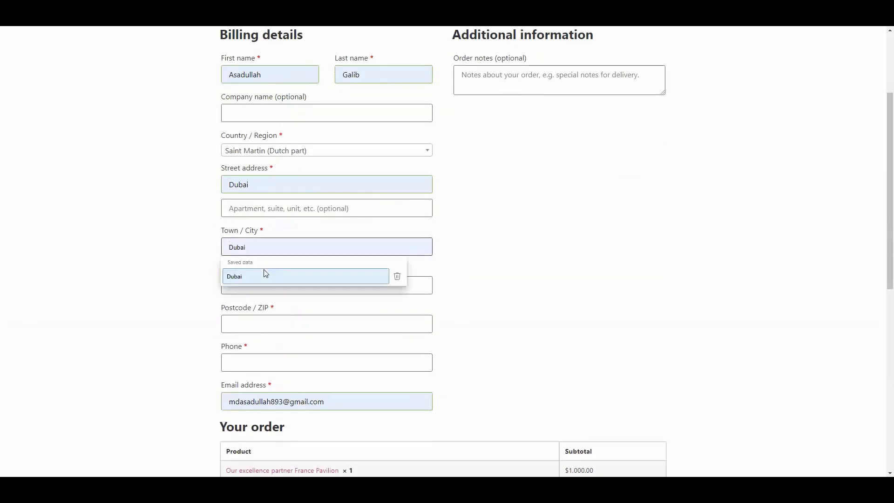
pyautogui.write('U')
pyautogui.click(326, 323)
pyautogui.write('8861')
pyautogui.click(326, 362)
pyautogui.write('123')
pyautogui.scroll(-5, 489, 350)
pyautogui.click(639, 412)
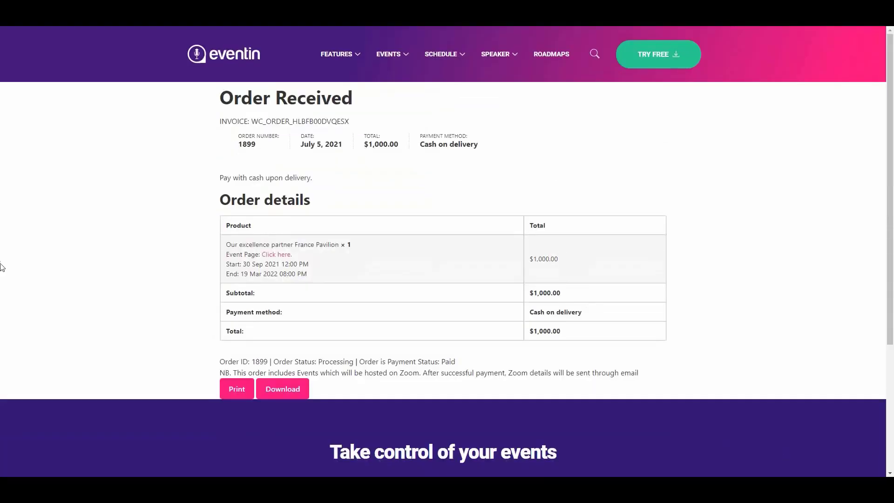
pyautogui.click(290, 393)
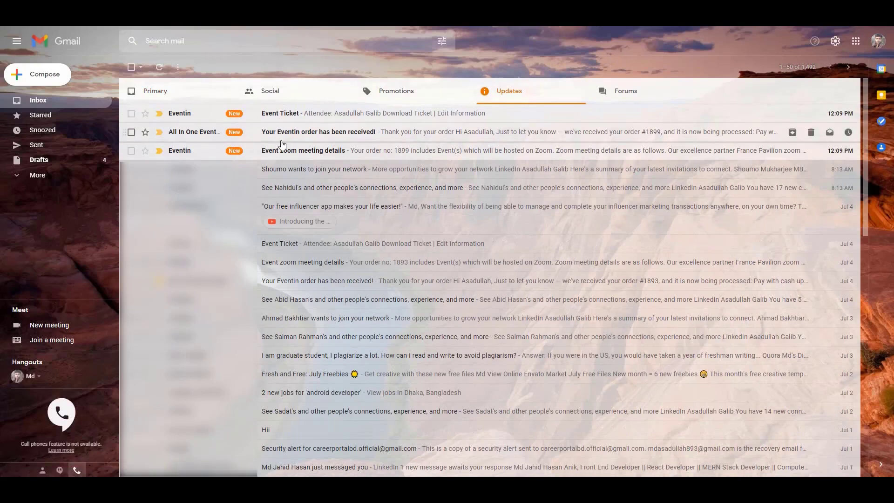
pyautogui.moveTo(324, 151)
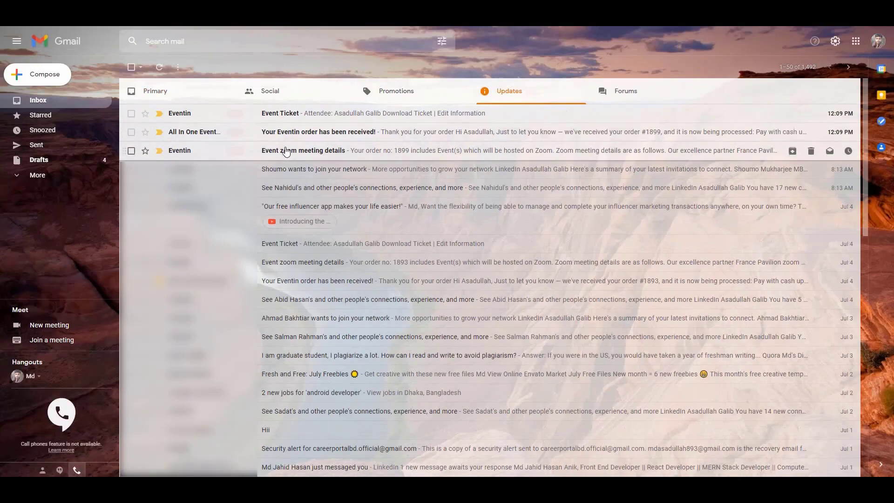
pyautogui.click(317, 154)
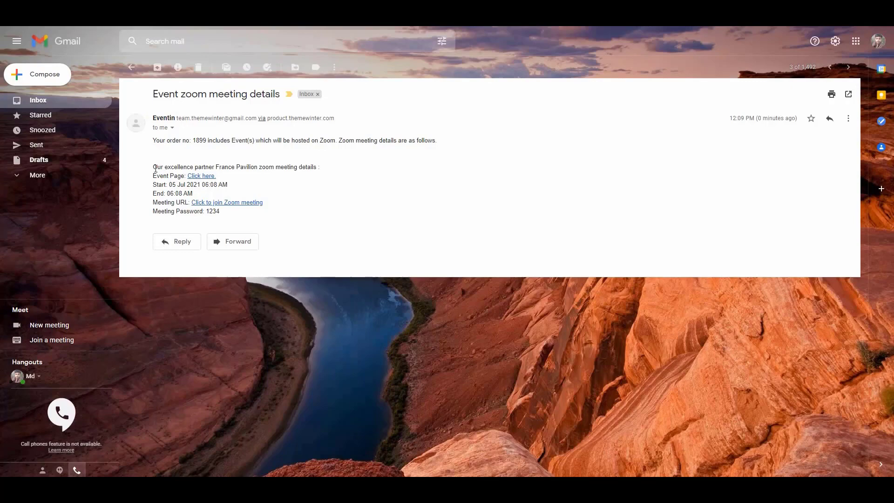
pyautogui.click(132, 67)
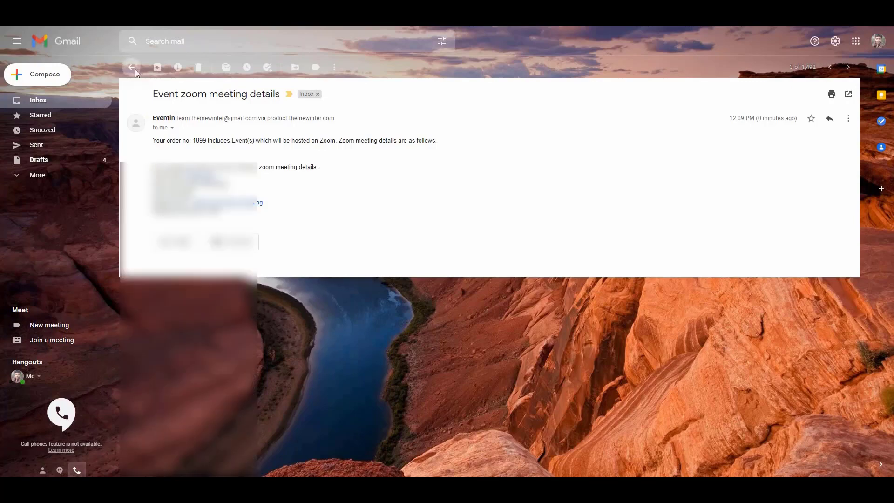
pyautogui.click(280, 132)
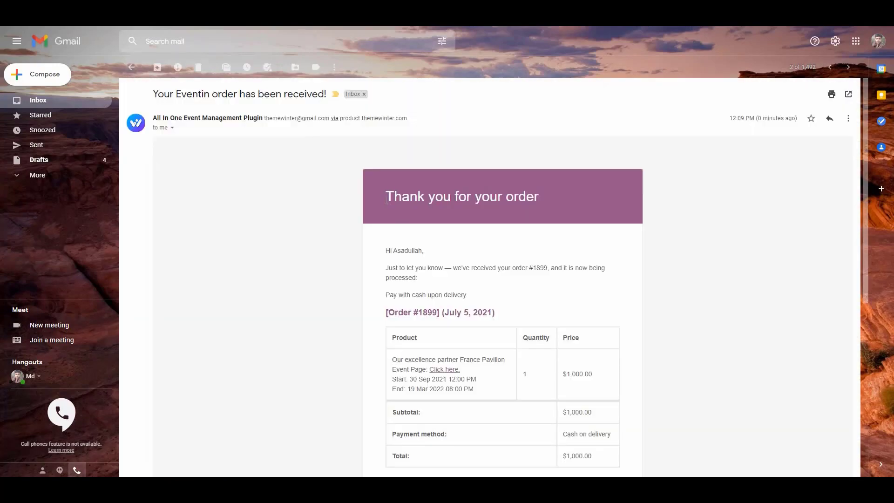
pyautogui.scroll(-2, 439, 250)
pyautogui.scroll(-2, 440, 254)
pyautogui.scroll(3, 439, 253)
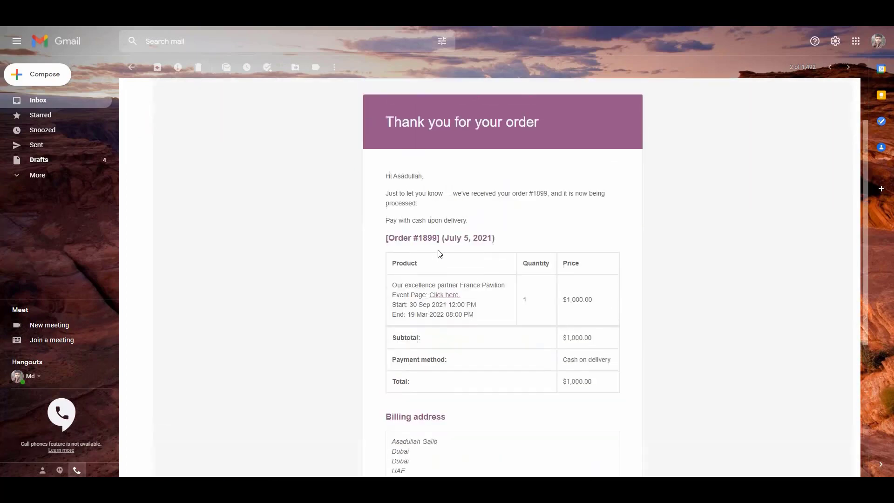
pyautogui.scroll(1, 439, 253)
pyautogui.click(131, 67)
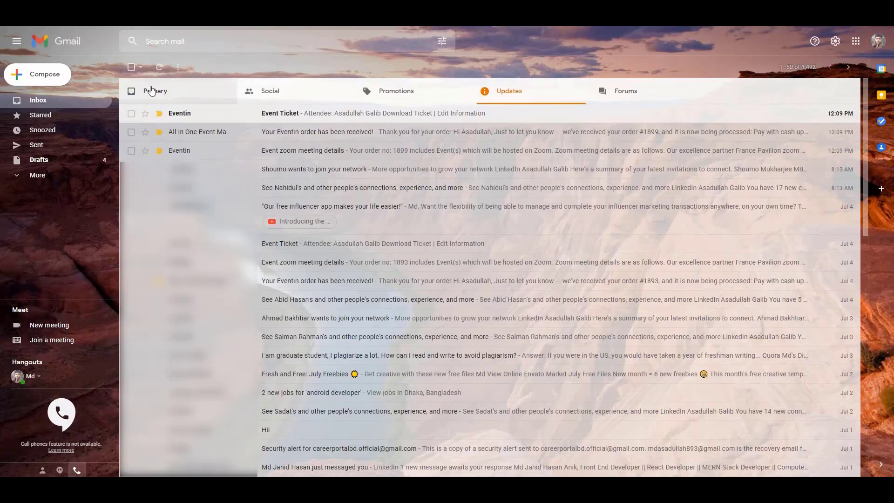
pyautogui.click(261, 114)
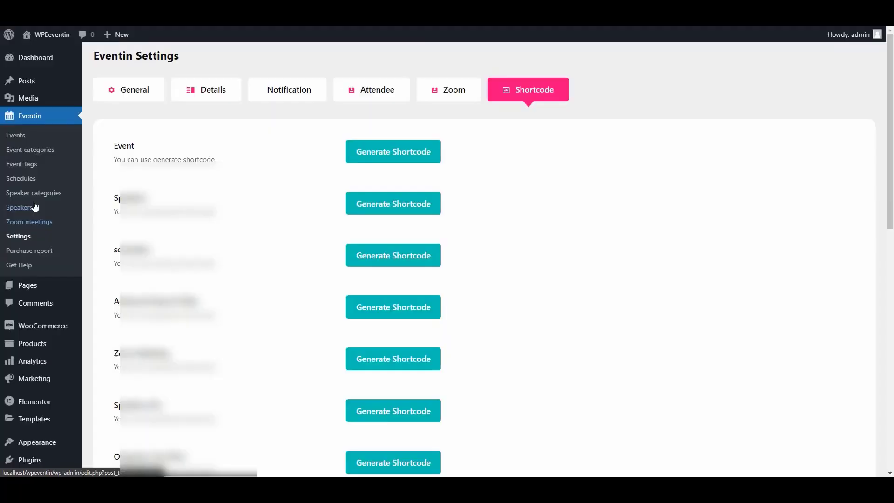
# Return to the WordPress admin Dashboard
pyautogui.click(40, 63)
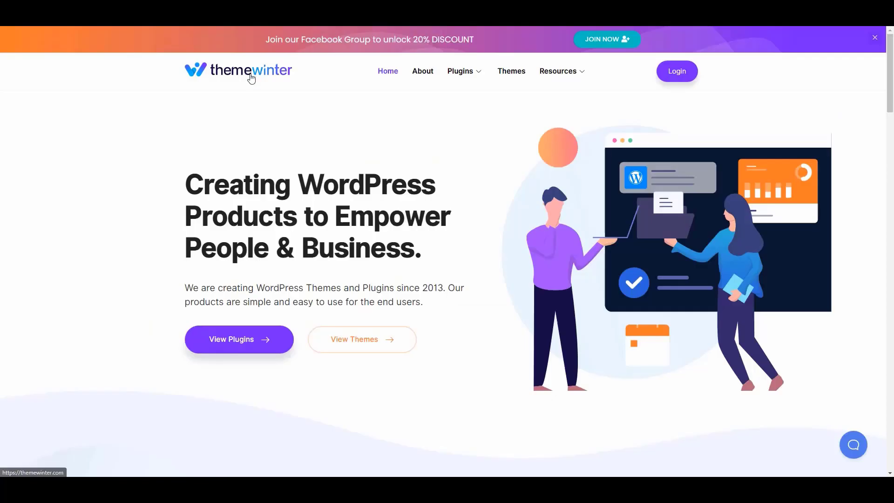
pyautogui.scroll(-3, 355, 182)
pyautogui.scroll(-3, 354, 181)
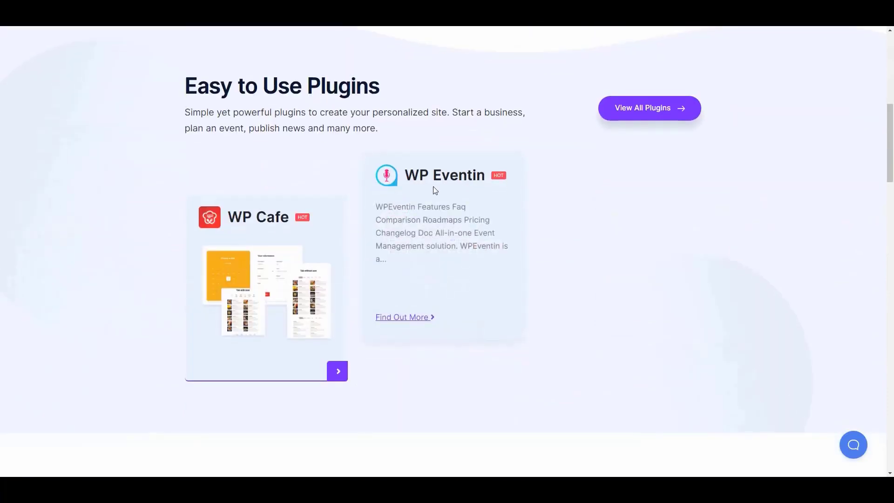
pyautogui.scroll(6, 433, 187)
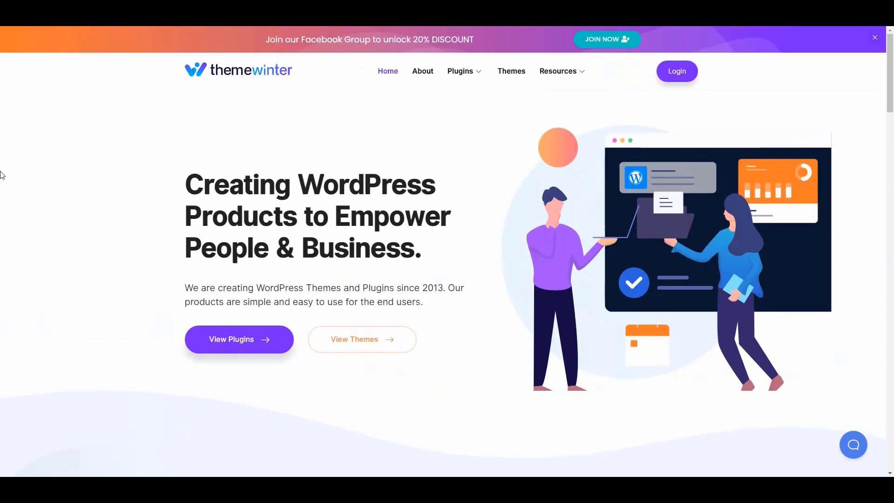